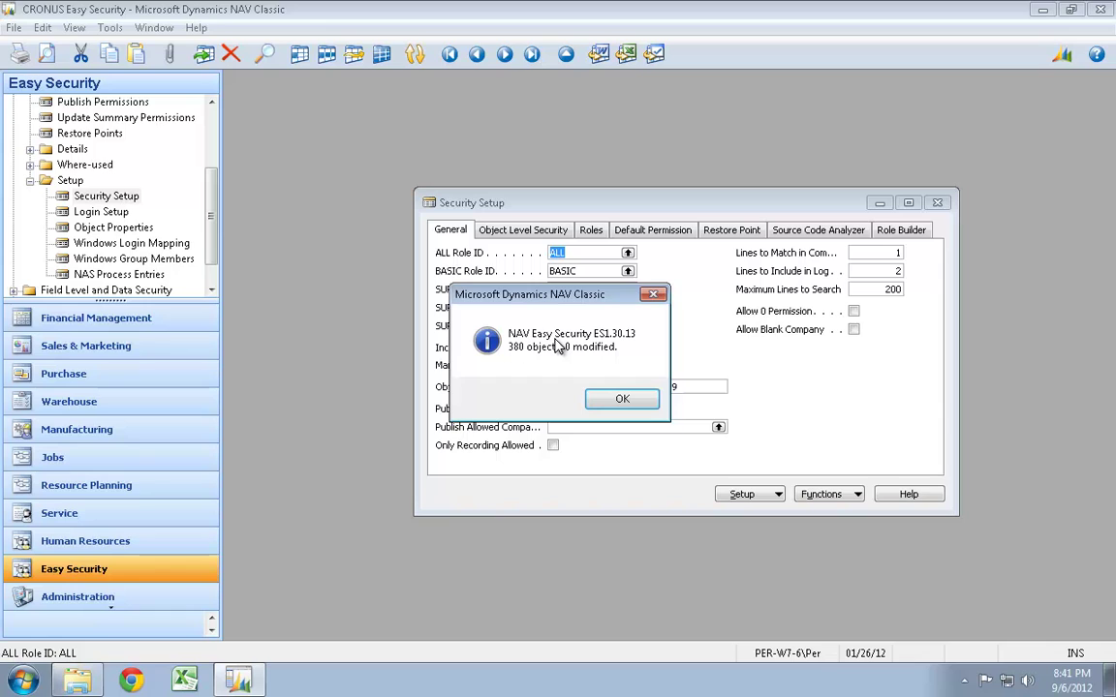
- Dismiss the version message, close the Security Setup window and open the Easy Security Object Properties list
left_click(620, 397)
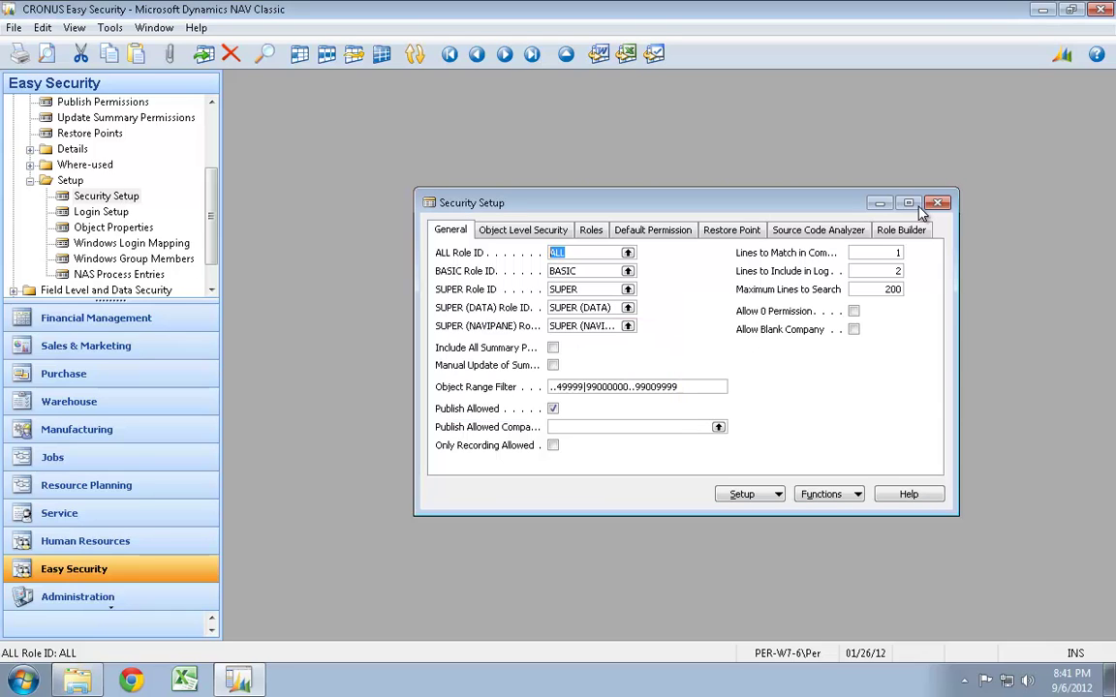
key("Escape")
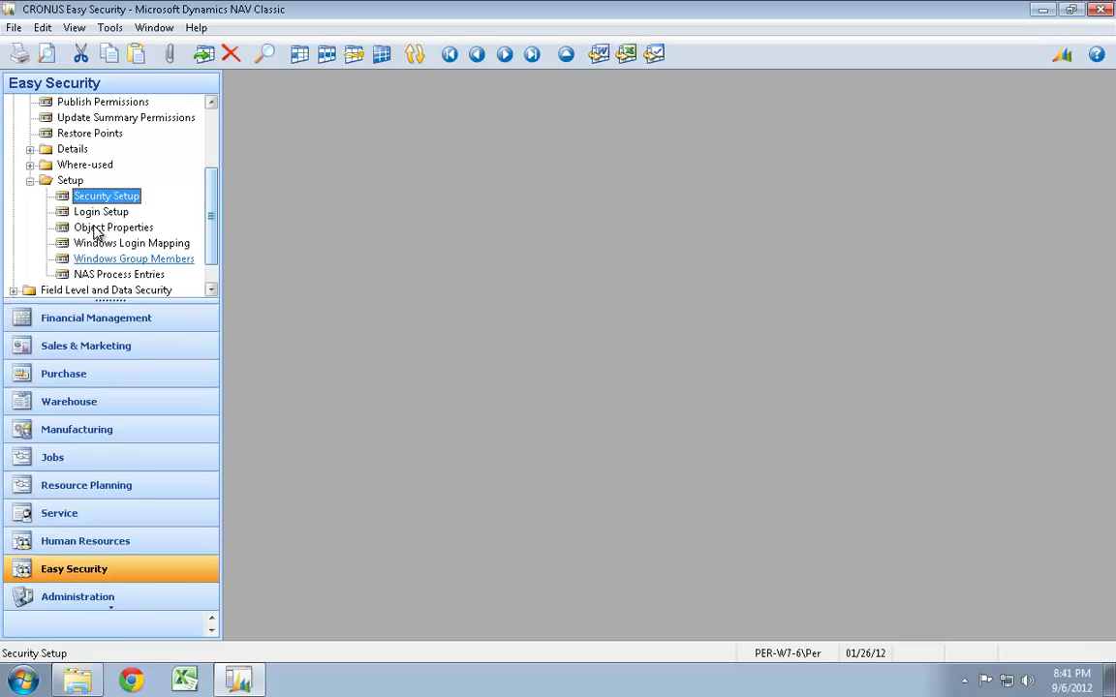
left_click(96, 229)
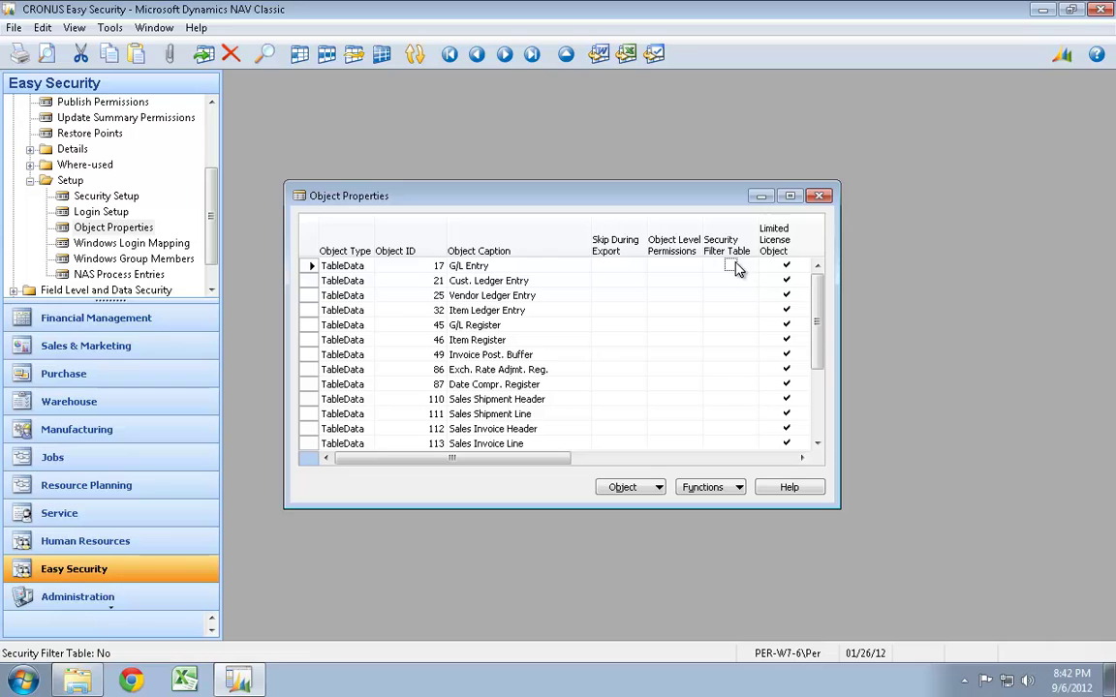
- Read the help for the Security Filter Table field and enable that field for the G/L Entry table
key("F1")
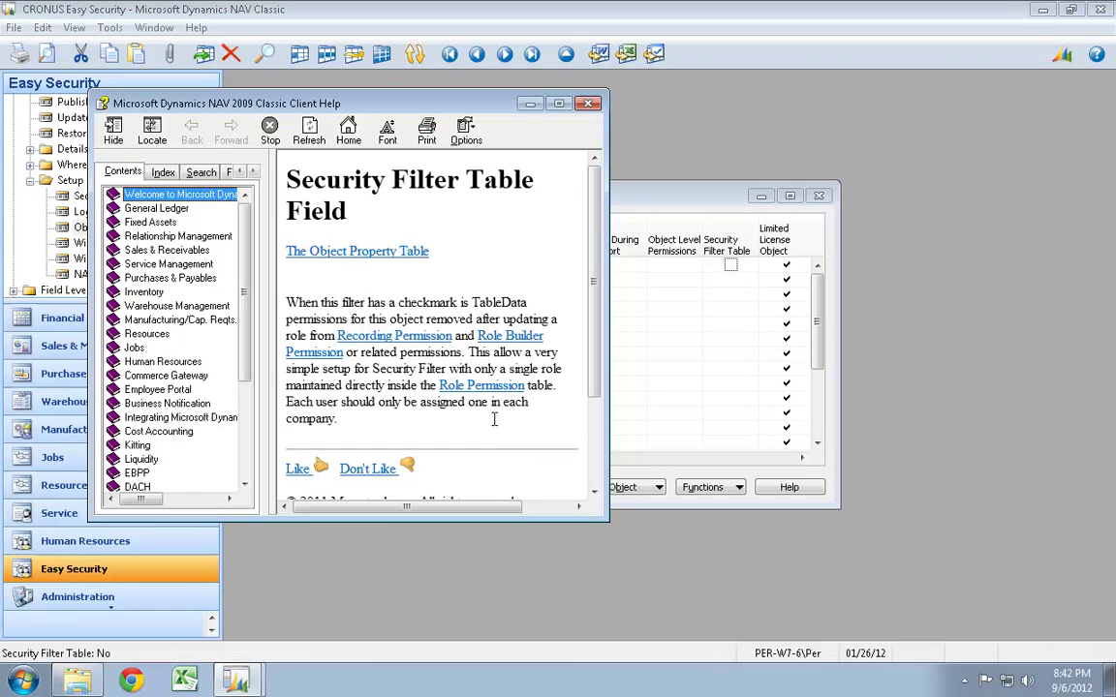
left_click(588, 103)
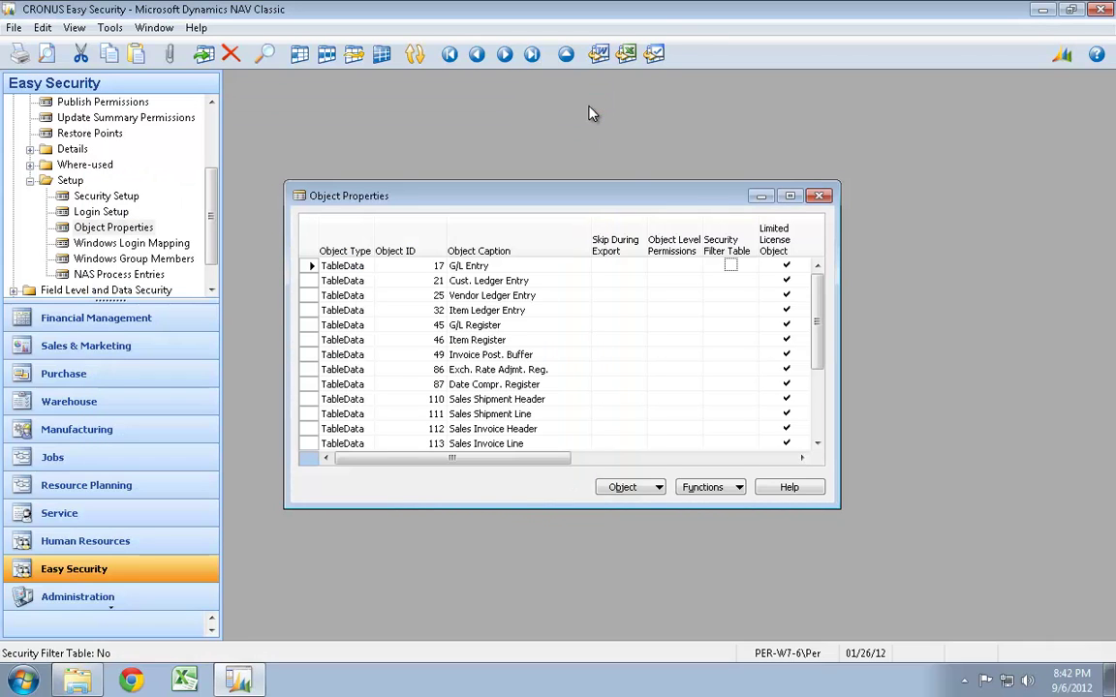
left_click(731, 271)
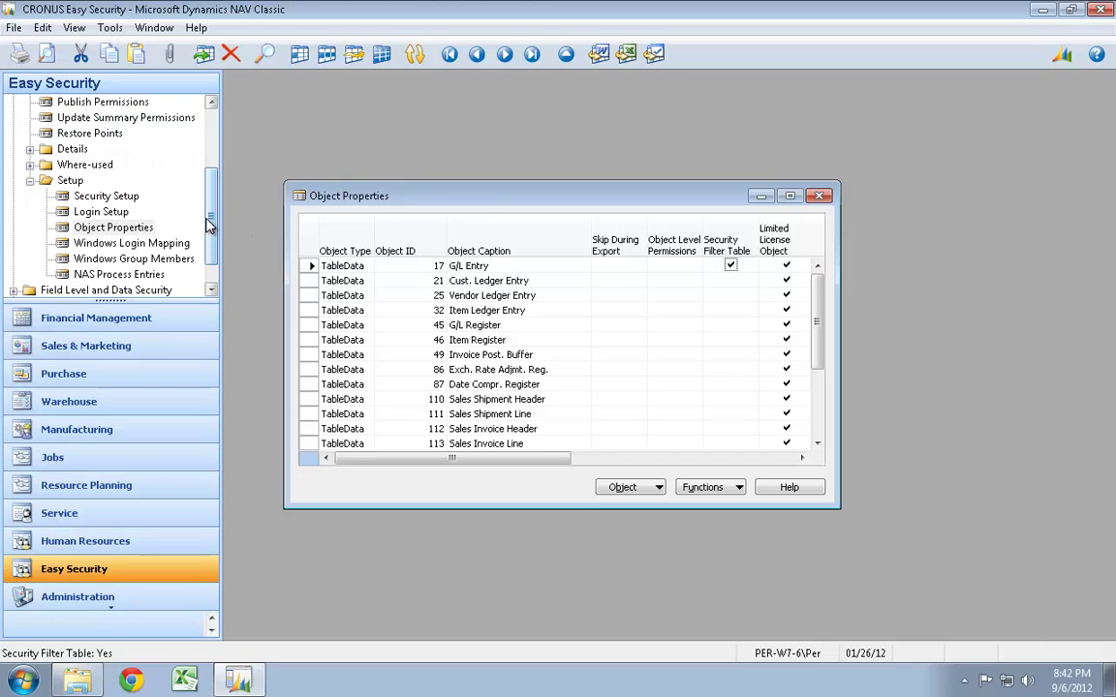
- Open the Easy Security Roles list and select the ES_SD_POSTINV role
scroll(195, 161, "up", 3)
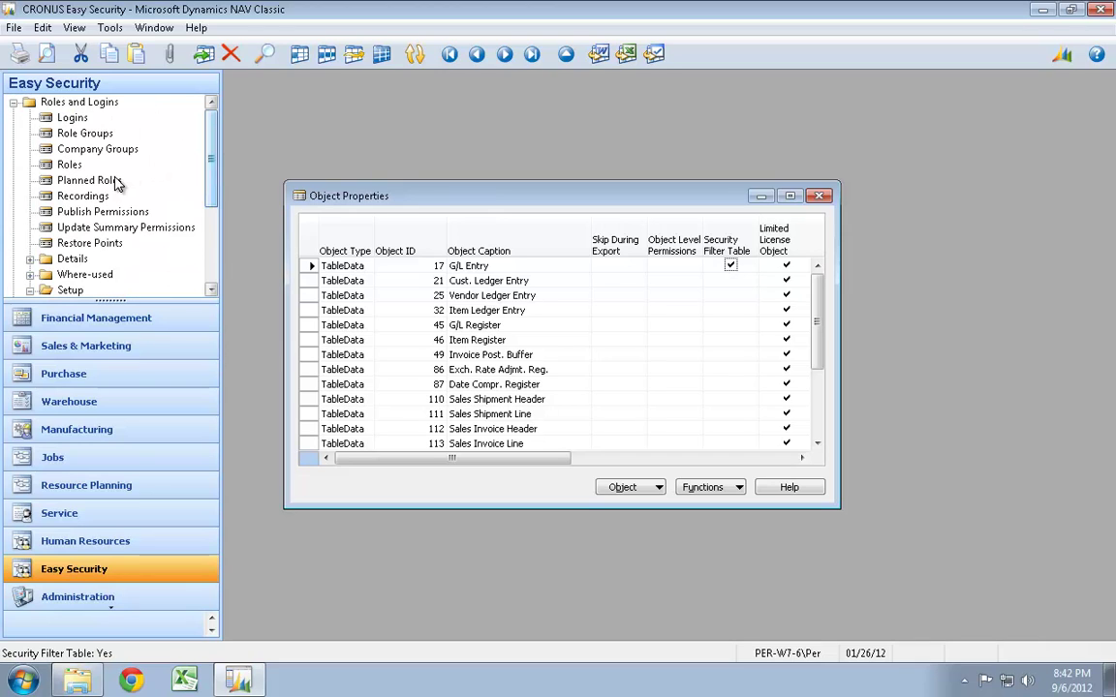
left_click(68, 165)
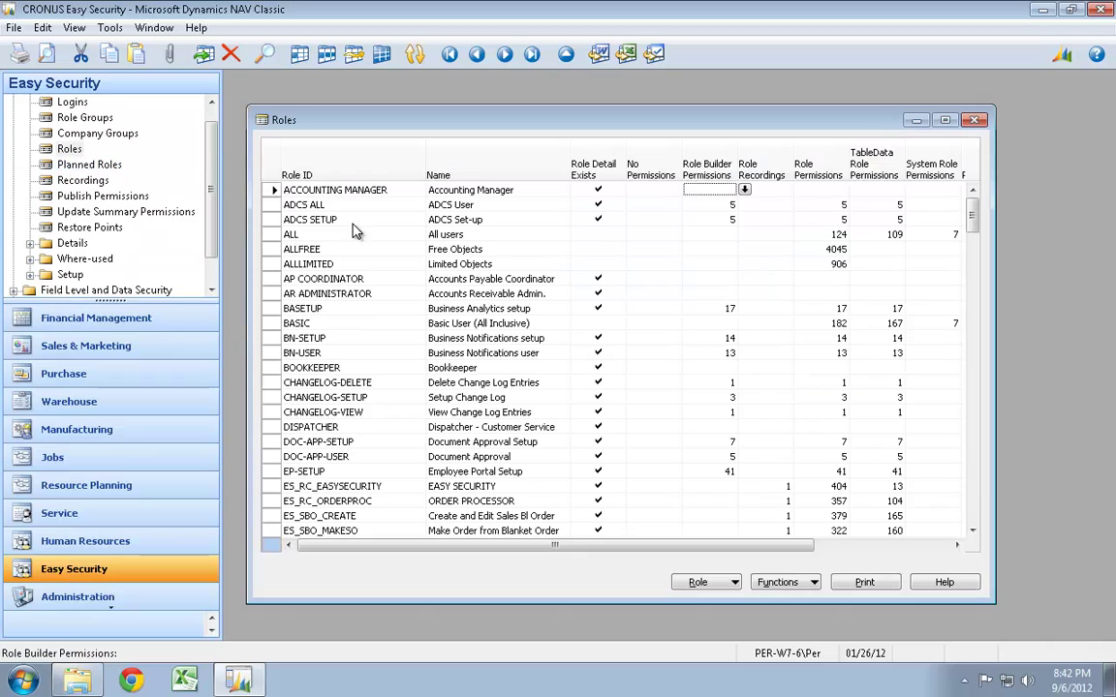
key("Down")
key("Down")
key("Down")
key("Down")
key("Down")
key("Down")
key("Down")
key("Down")
key("Down")
key("Down")
key("Down")
key("Down")
key("Down")
key("Down")
key("Down")
key("Down")
key("Down")
key("Down")
key("Down")
key("Down")
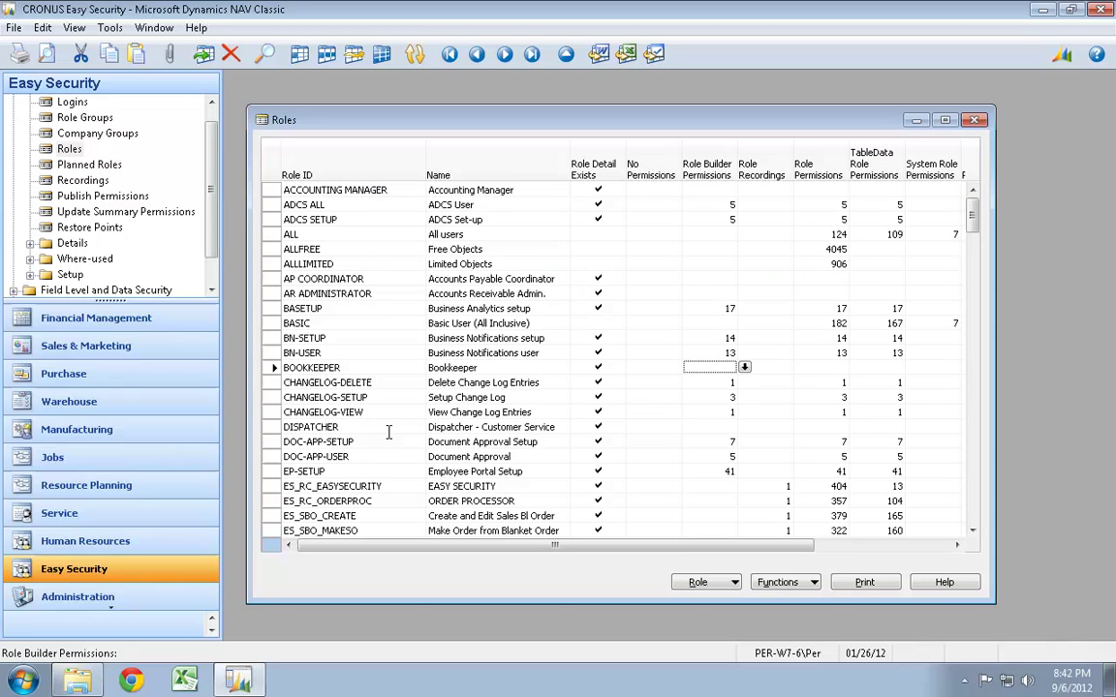
key("Down")
key("Down")
key("Down")
key("Down")
key("Down")
key("Down")
key("Down")
key("Down")
key("Down")
key("Down")
key("Down")
key("Down")
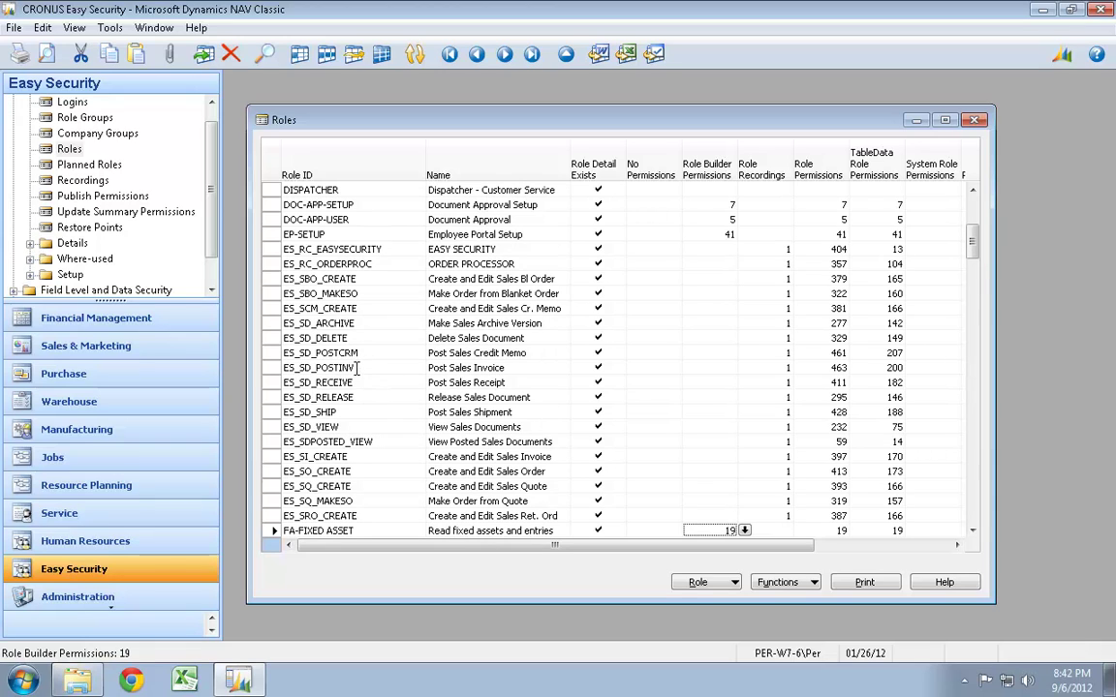
left_click(357, 368)
- Look for the G/L Entry table data line in the permissions of ES_SD_POSTINV and close the list
left_click(698, 582)
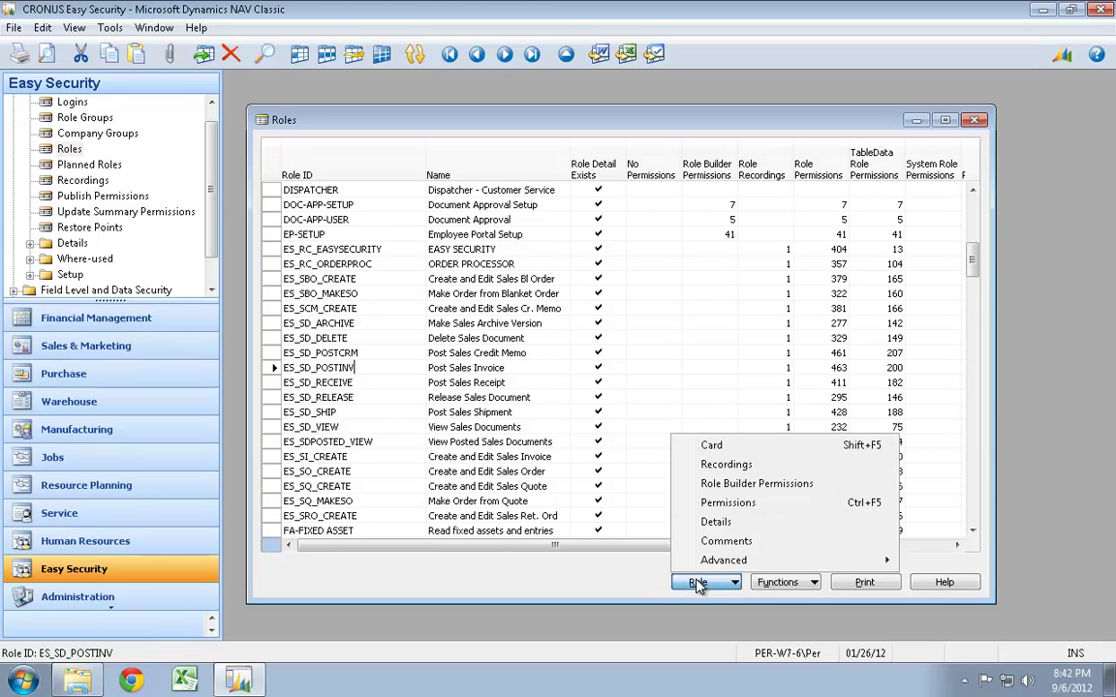
left_click(736, 502)
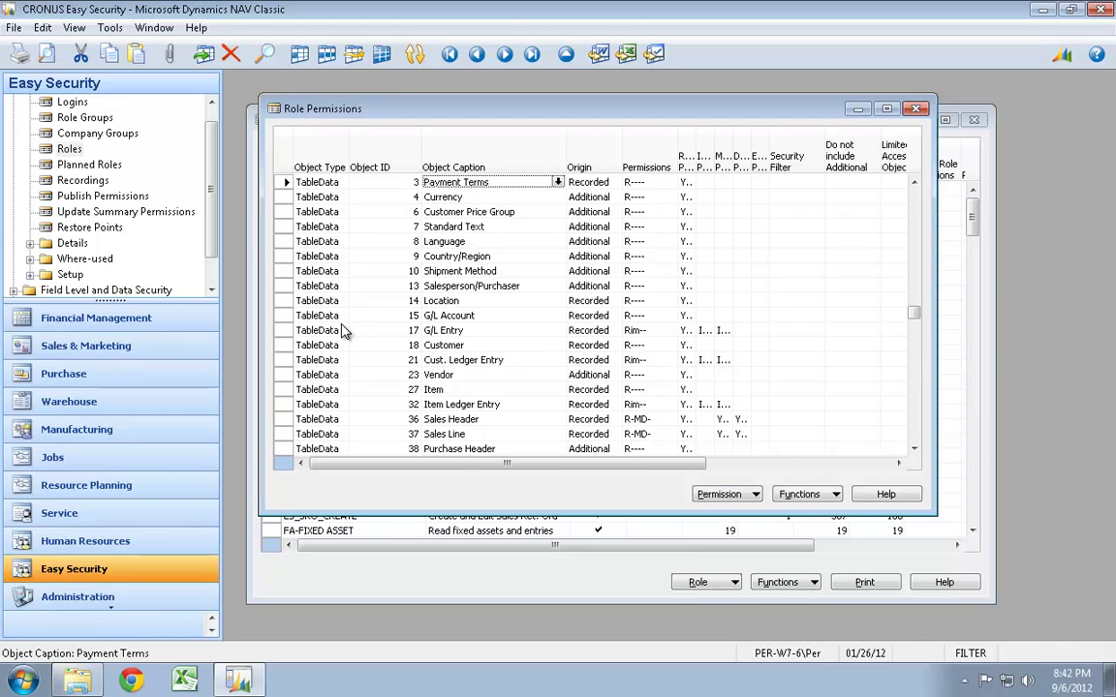
left_click(917, 109)
- Run Update Role on ES_SD_POSTINV to regenerate its permissions and acknowledge the message
left_click(787, 582)
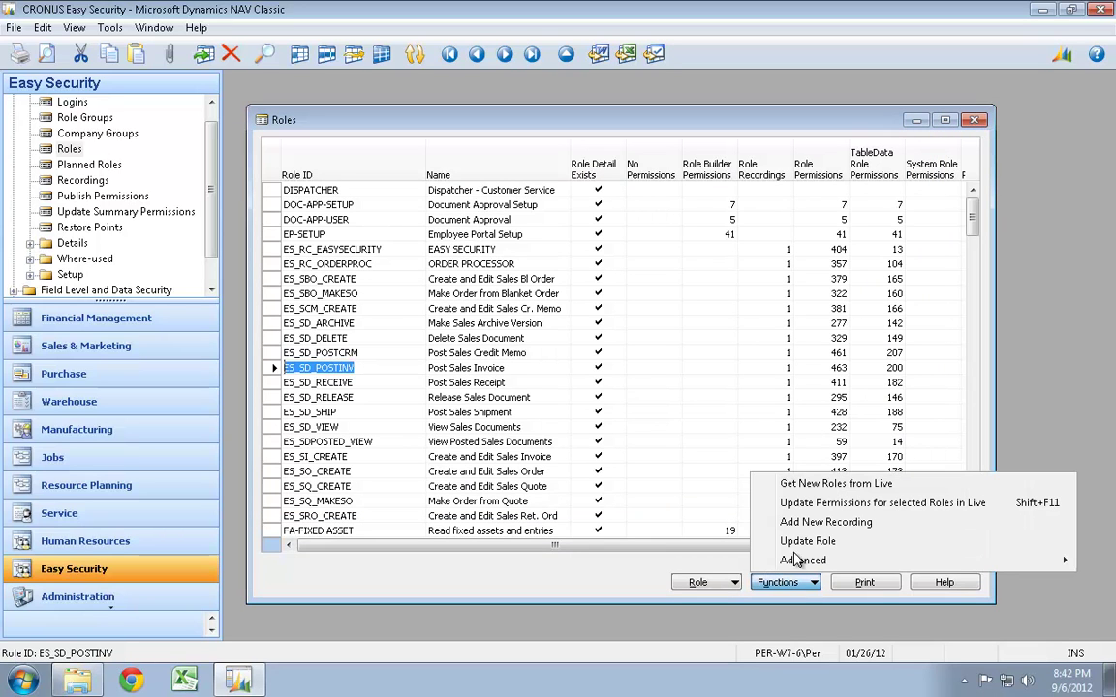
left_click(813, 541)
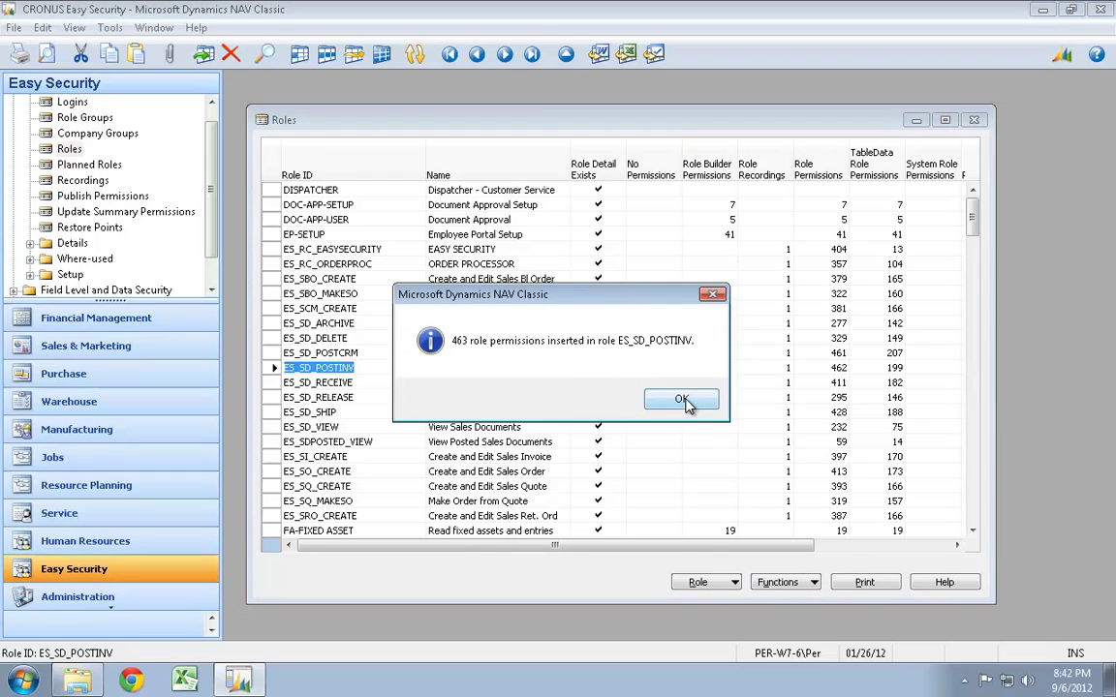
left_click(674, 401)
- Reopen the ES_SD_POSTINV permissions to check the table data lines around G/L Entry, and close them
left_click(698, 582)
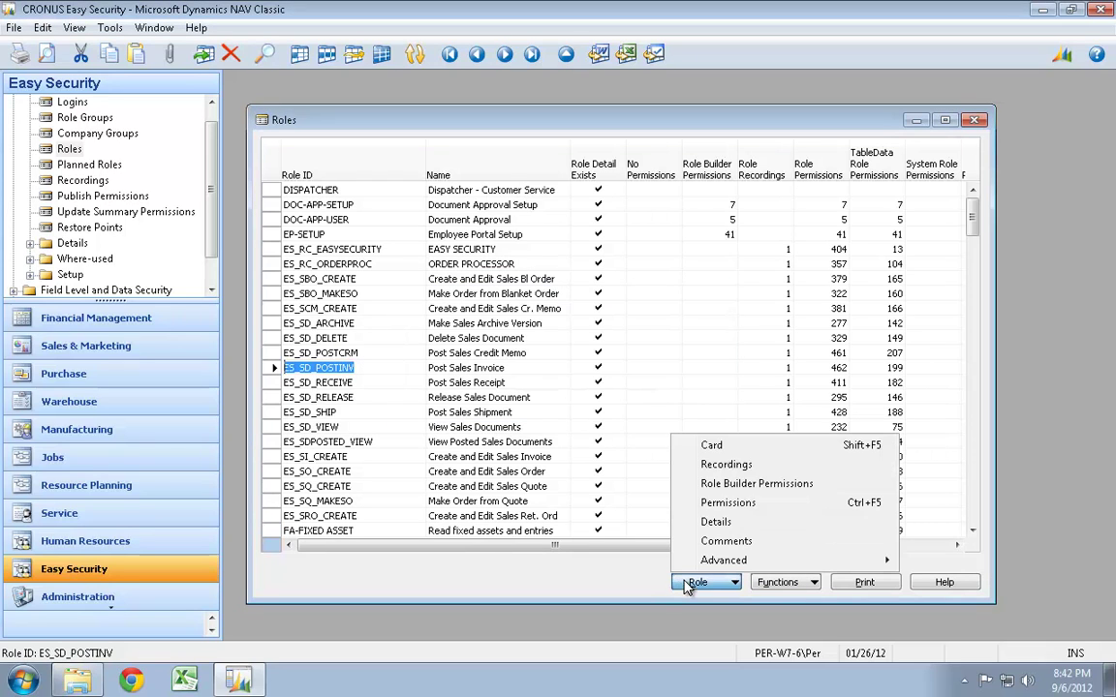
left_click(728, 502)
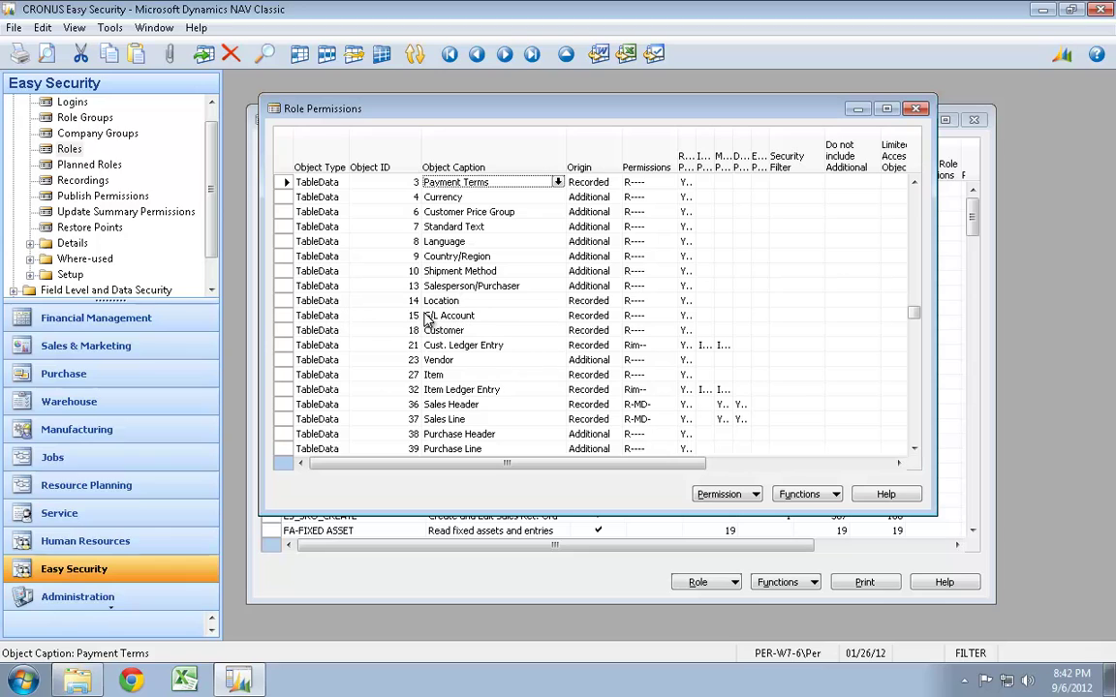
left_click(917, 110)
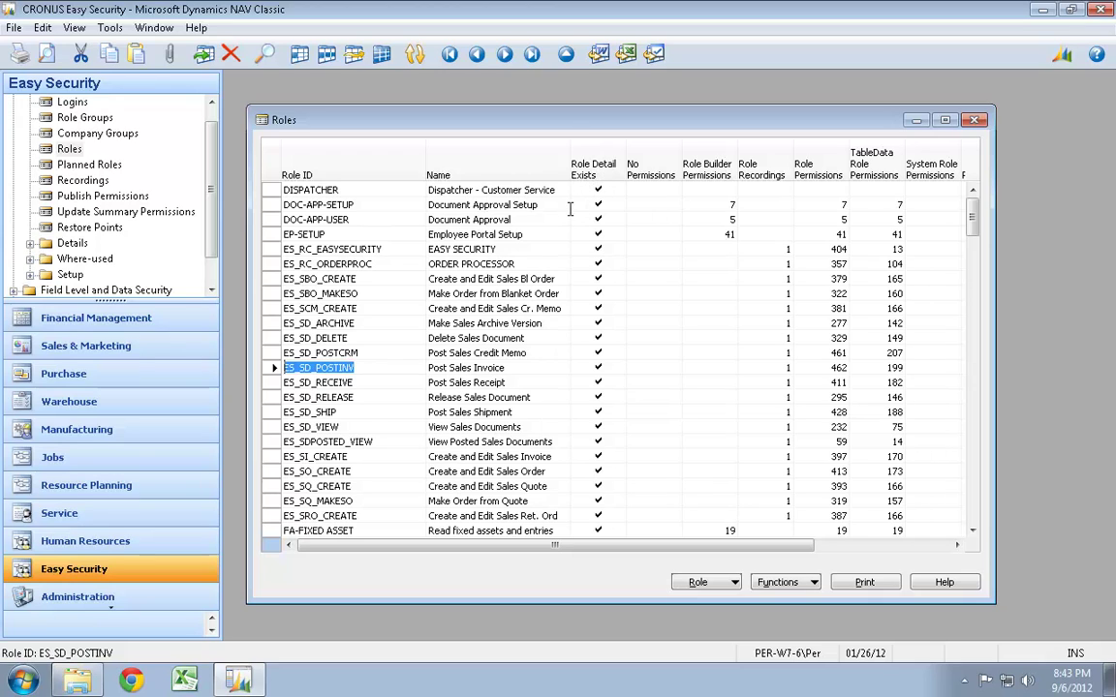
- Create a role in the standard security Roles list with ID SF_ADM and name "ADM Departmetn Filter"
left_click(109, 27)
mouse_move(241, 290)
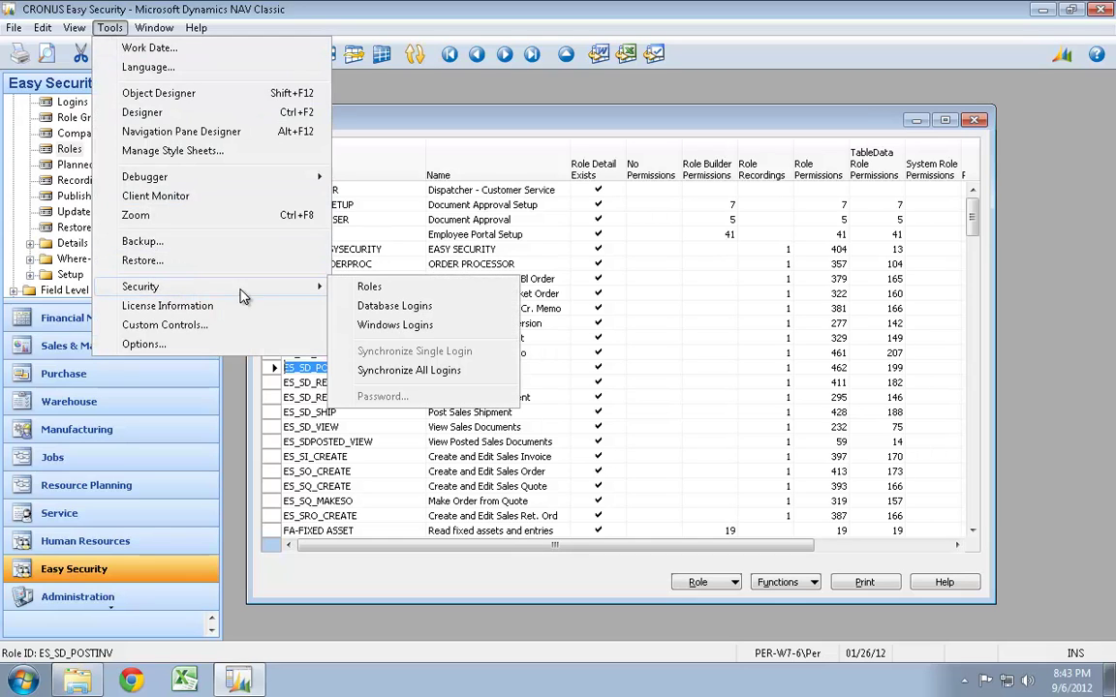
left_click(372, 289)
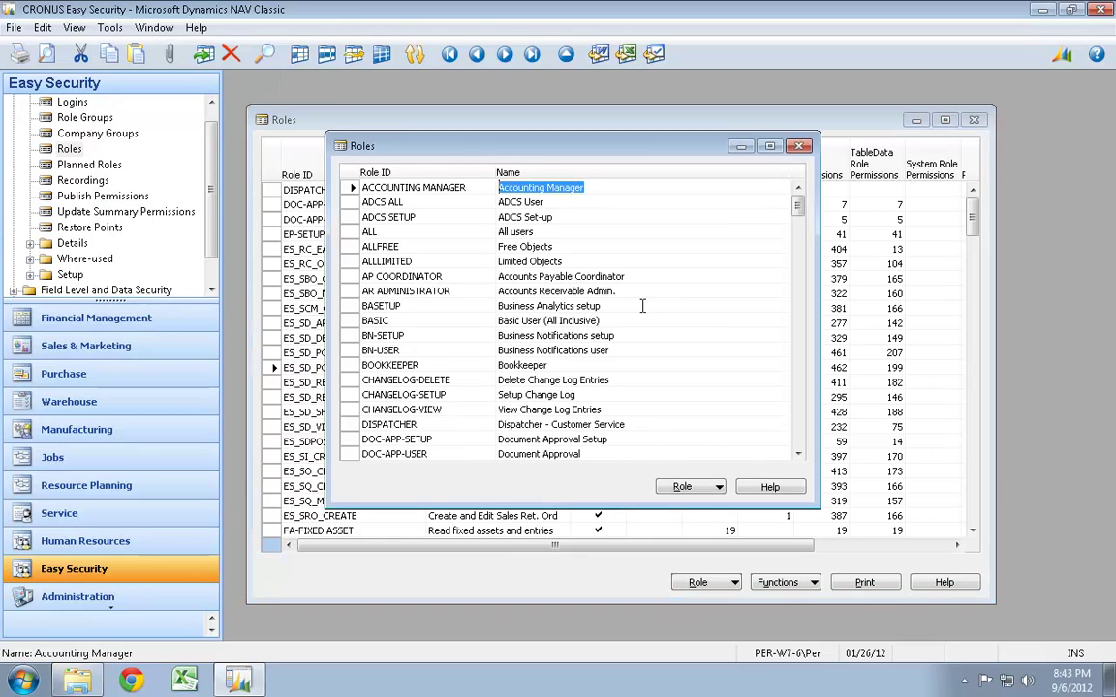
key("F3")
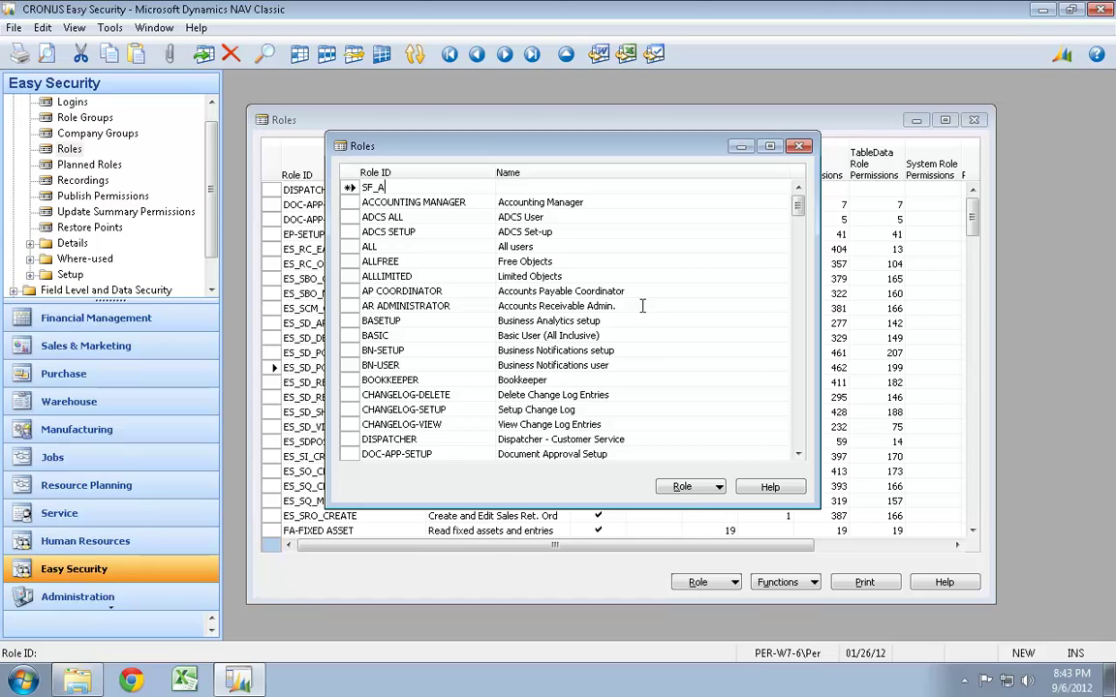
type("DM")
key("Tab")
type("ADM Departmetn ")
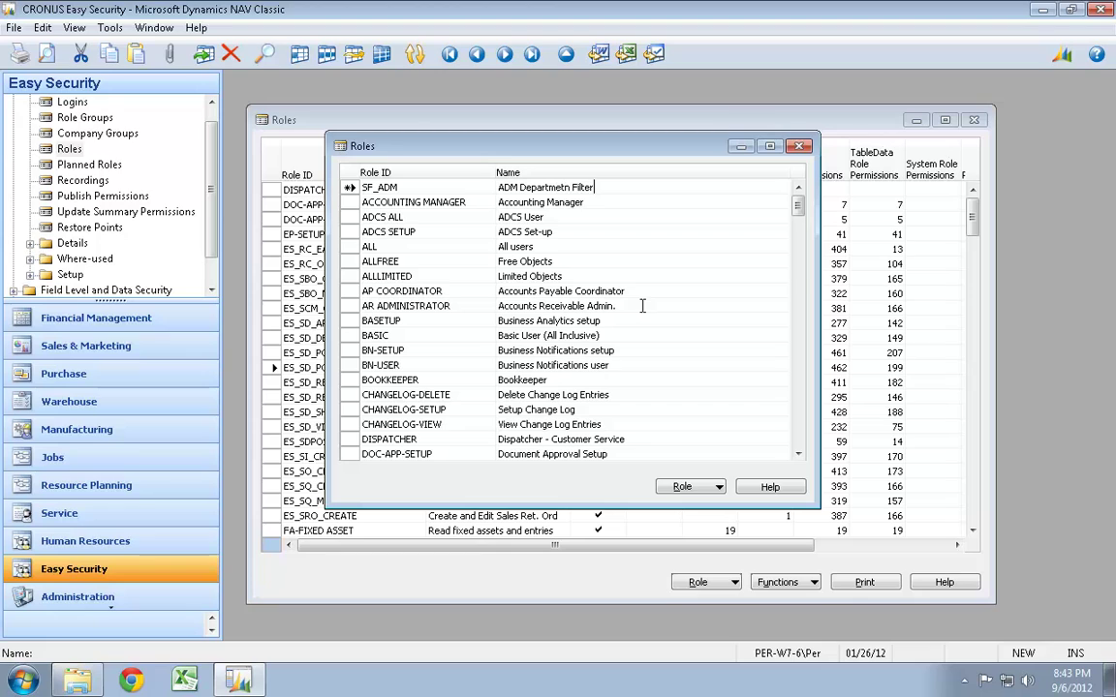
type("Filter")
left_click(680, 487)
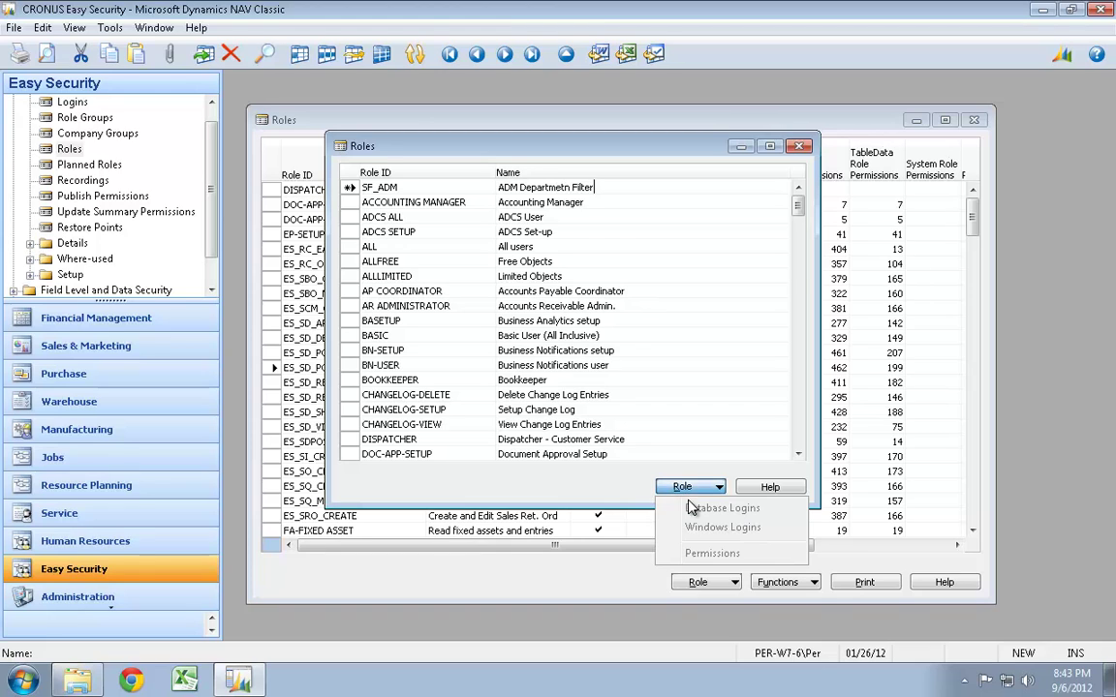
left_click(423, 197)
left_click(421, 190)
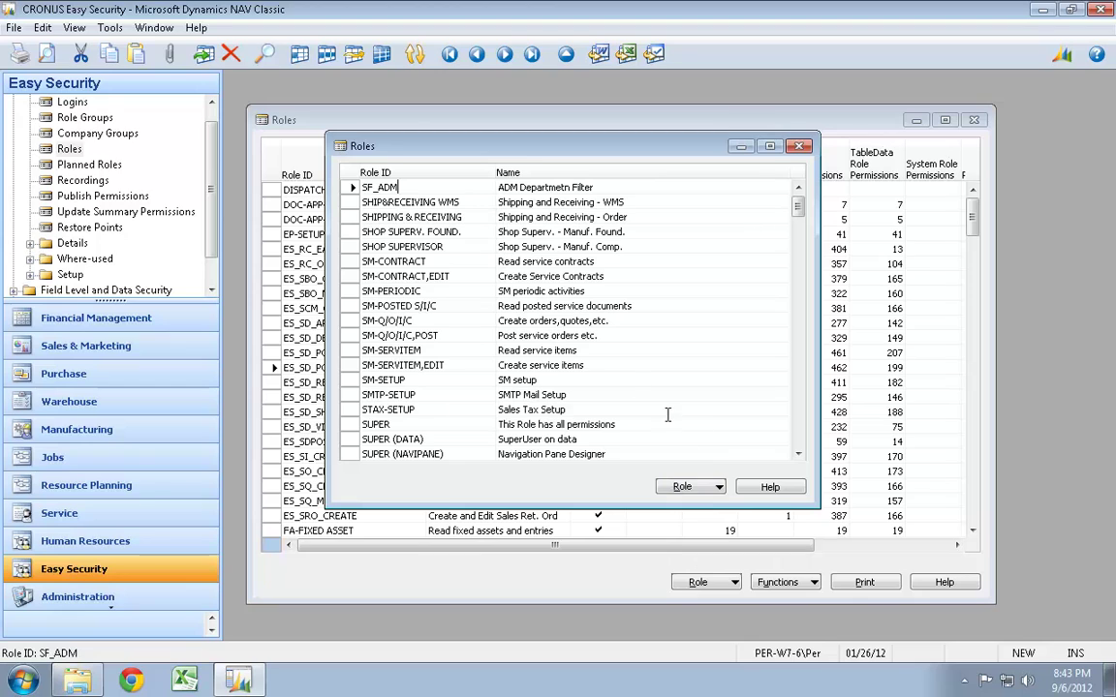
- Add a Table Data 17 permission line to the SF_ADM role and clear its Insert, Modify and Delete permissions
left_click(687, 488)
left_click(702, 556)
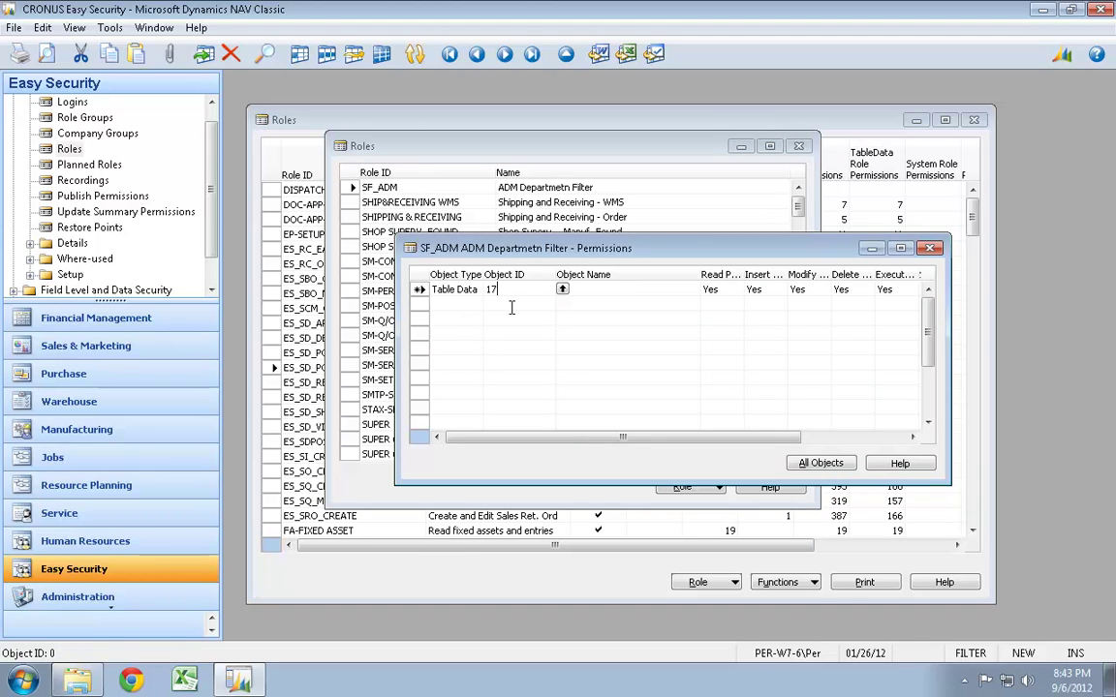
type("17")
key("Tab")
key("Tab")
key("Tab")
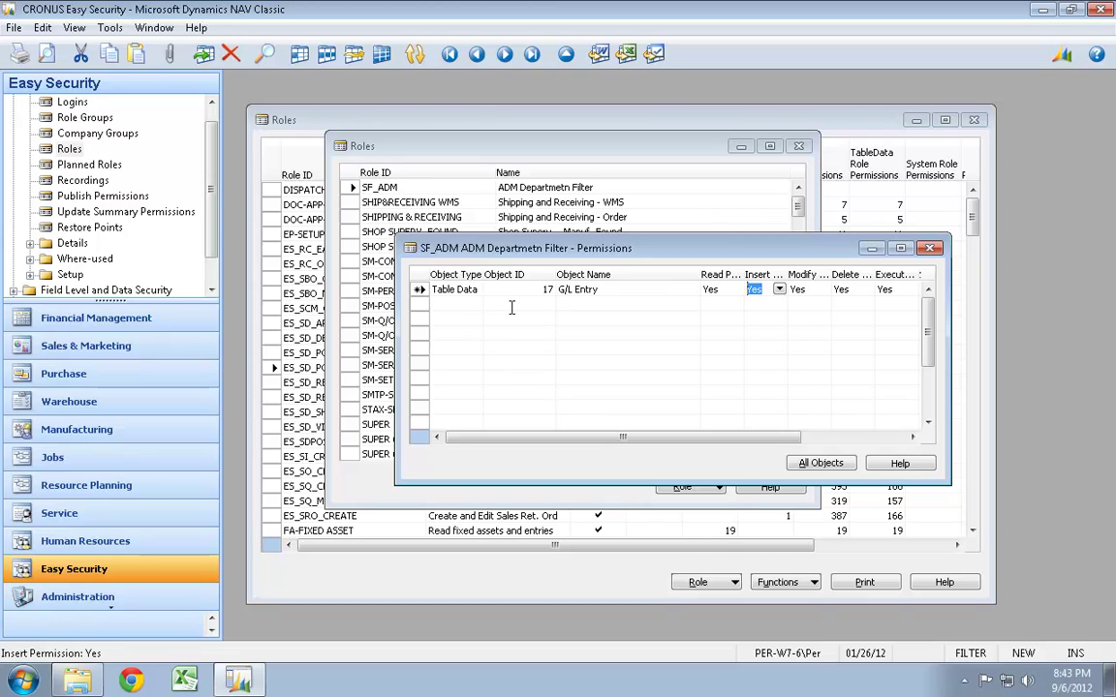
key("Tab")
key("Delete")
key("Tab")
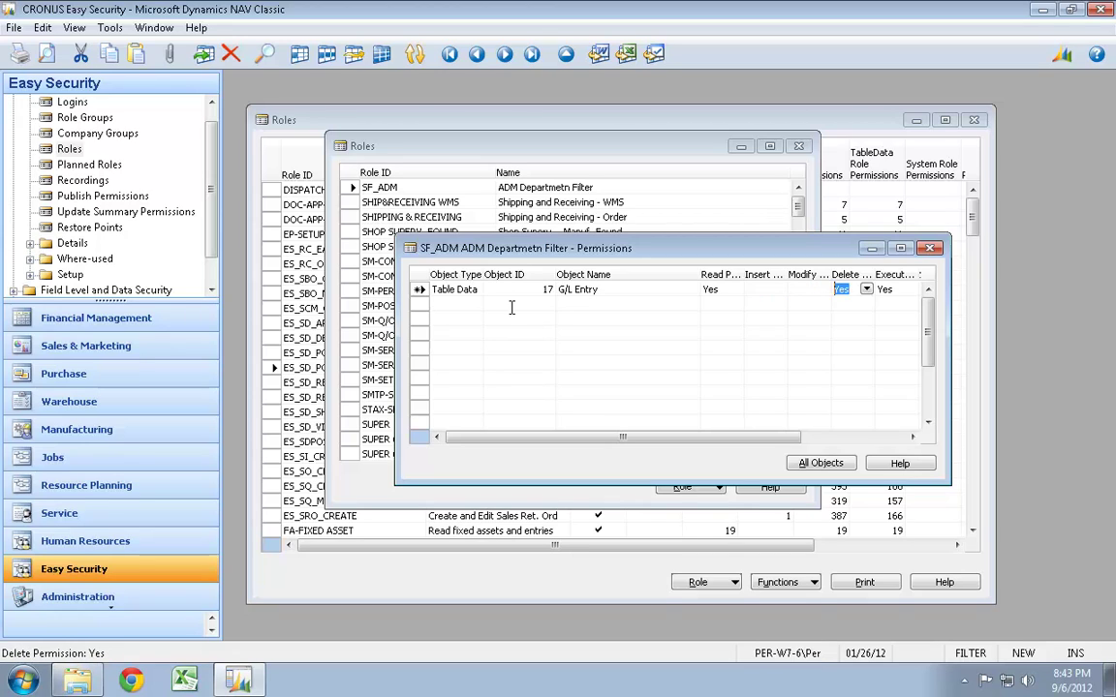
key("Tab")
key("shift+Tab")
key("Tab")
key("Tab")
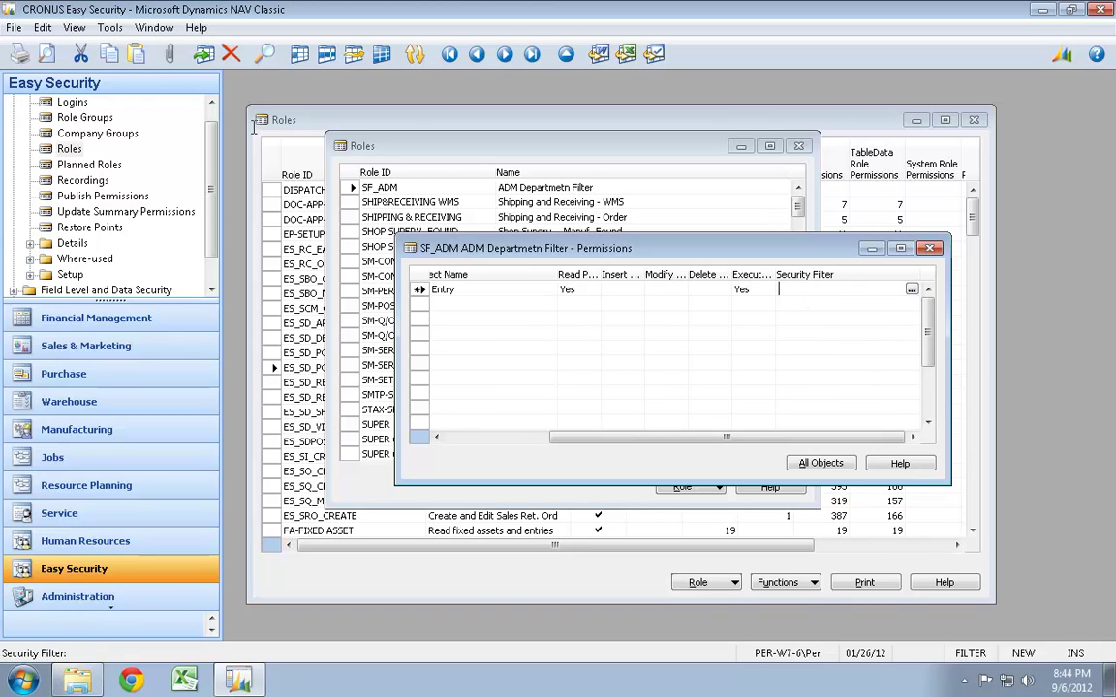
- Set the G/L Entry line's security filter to Department Code ''|ADM
left_click(911, 288)
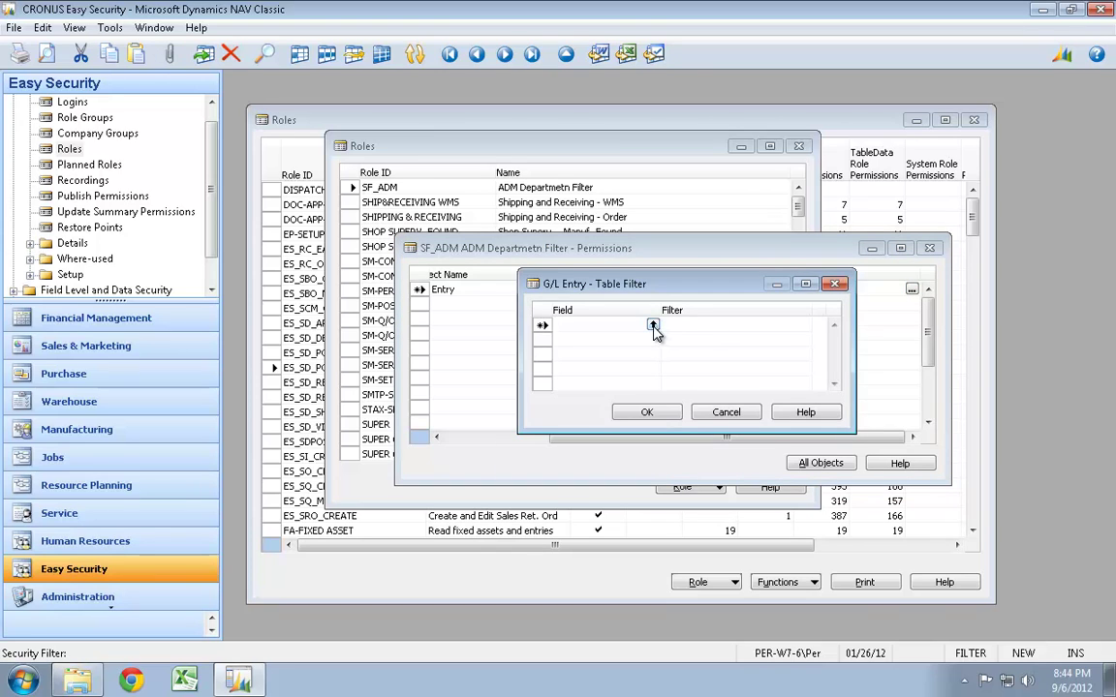
left_click(653, 326)
key("Down")
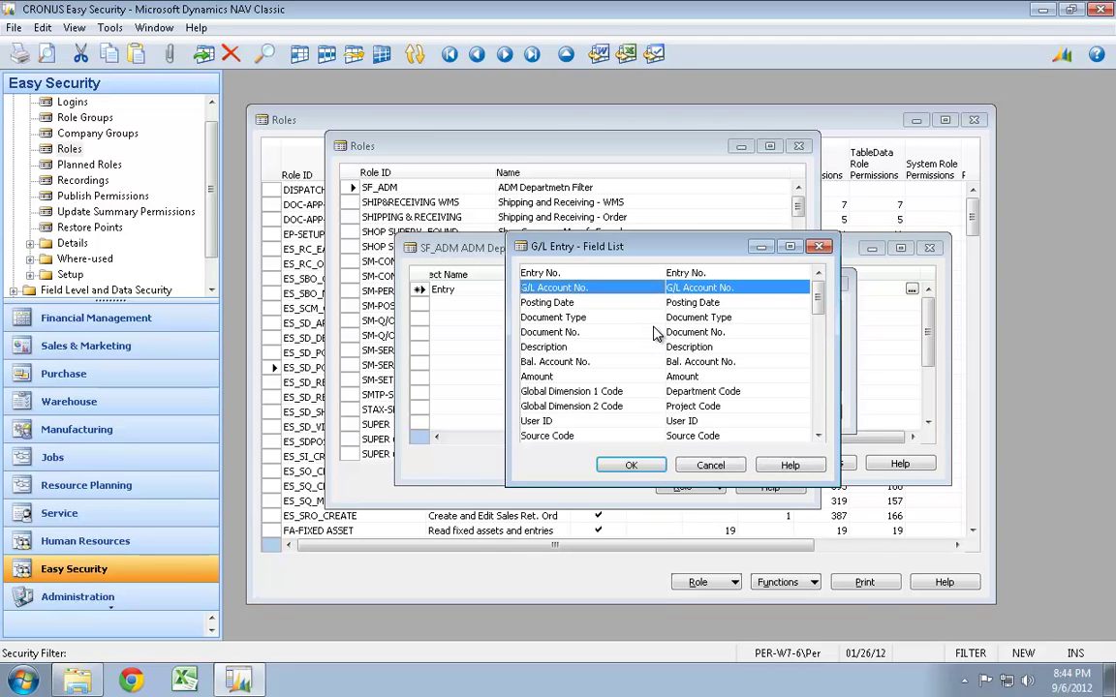
left_click(639, 392)
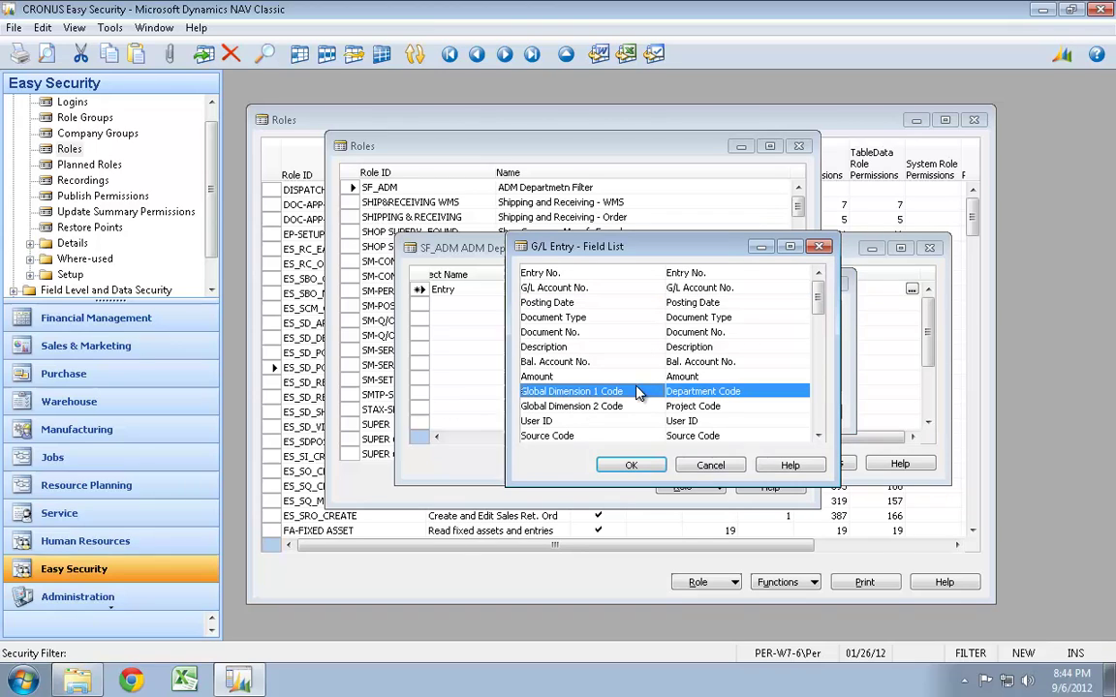
left_click(636, 465)
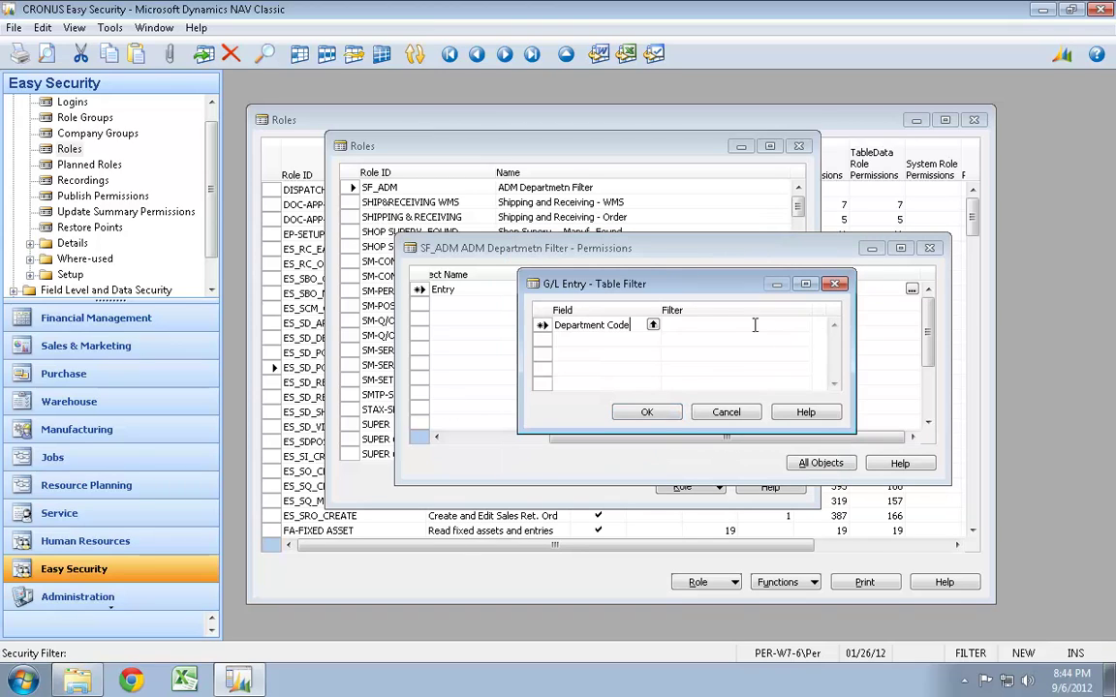
left_click(698, 327)
type("''|ADM")
left_click(647, 411)
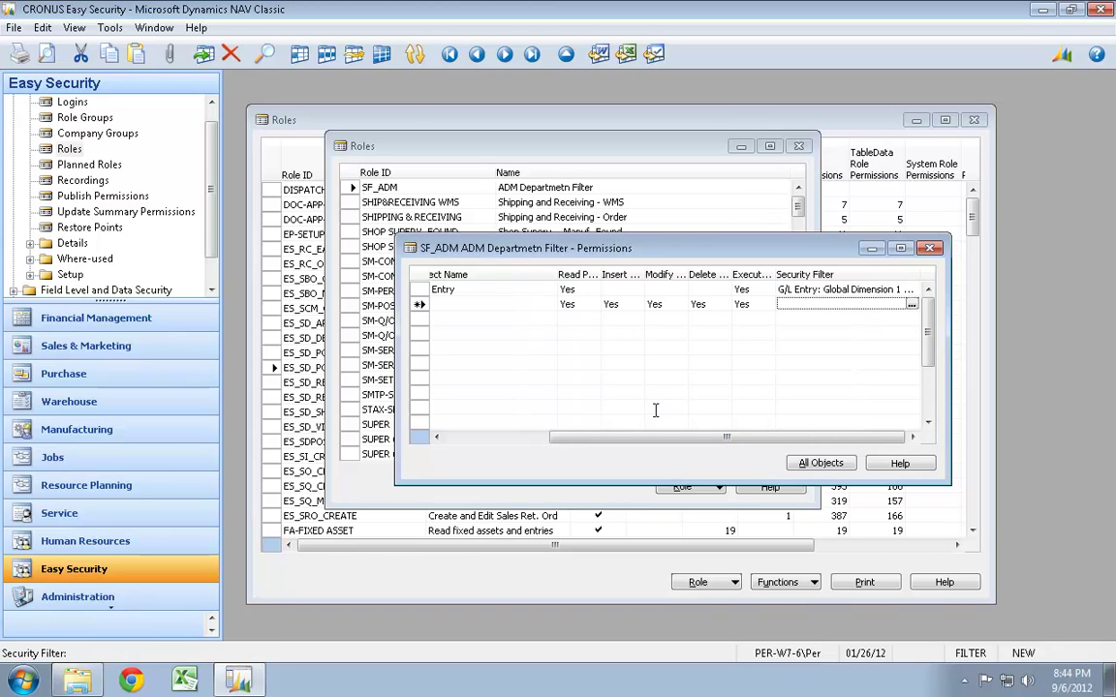
- Go back over the G/L Entry permission line and close the SF_ADM permissions and the standard Roles list
key("shift+Tab")
key("shift+Tab")
key("shift+Tab")
key("Tab")
key("Tab")
key("shift+Tab")
key("shift+Tab")
key("shift+Tab")
key("shift+Tab")
key("shift+Tab")
key("shift+Tab")
key("shift+Tab")
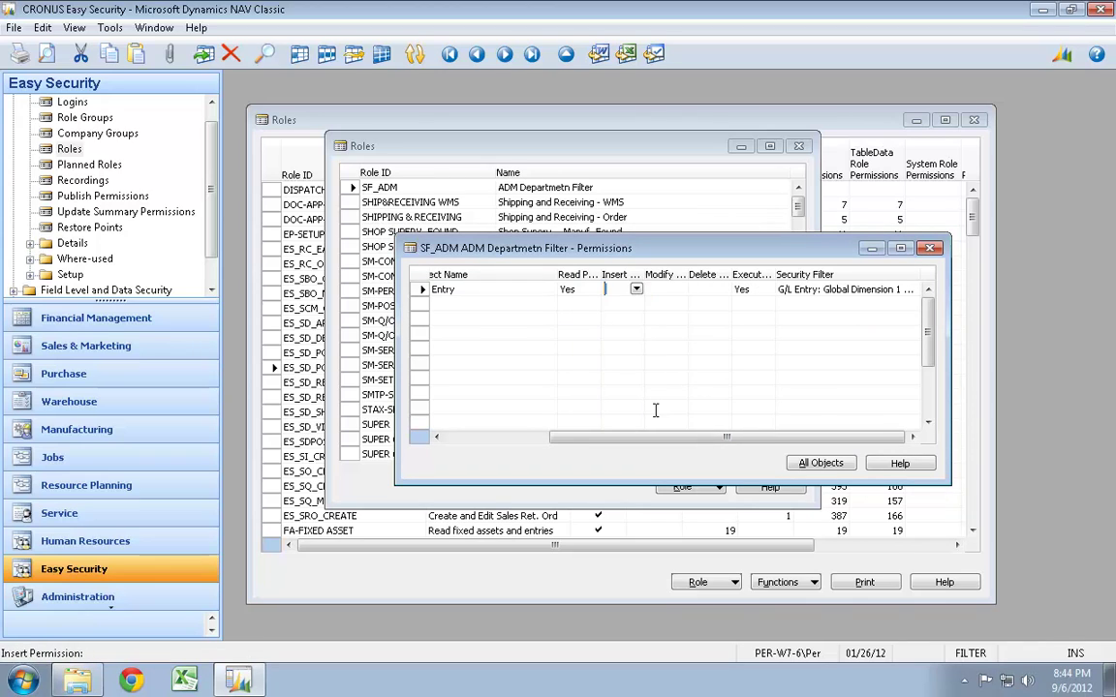
key("Down")
key("Up")
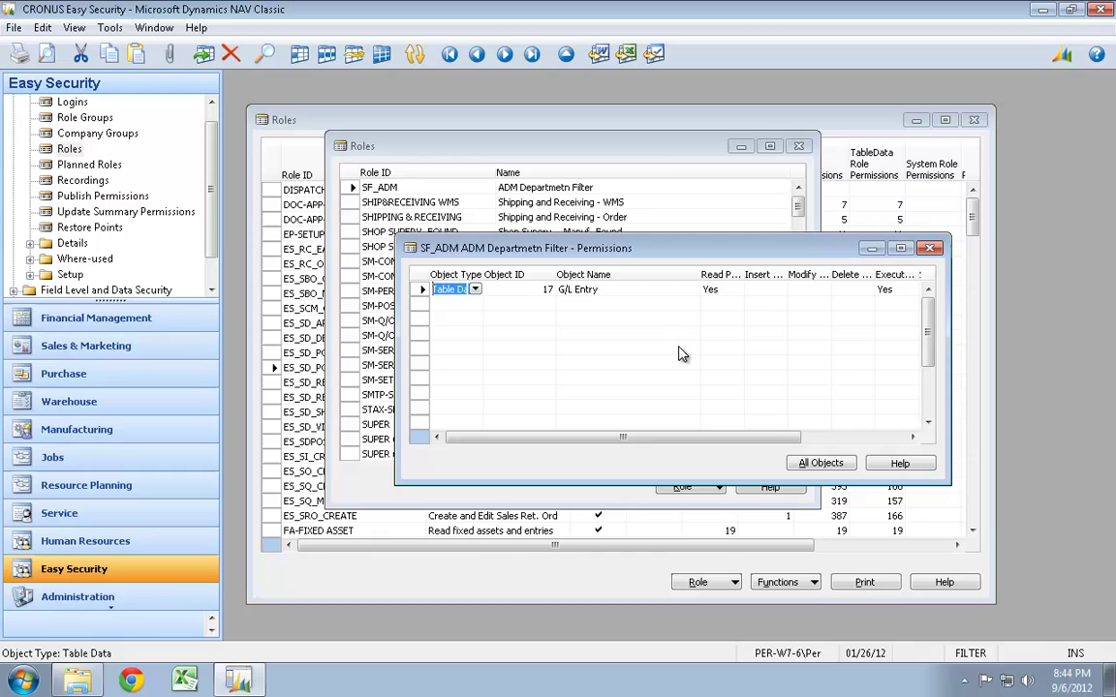
key("Escape")
key("Escape")
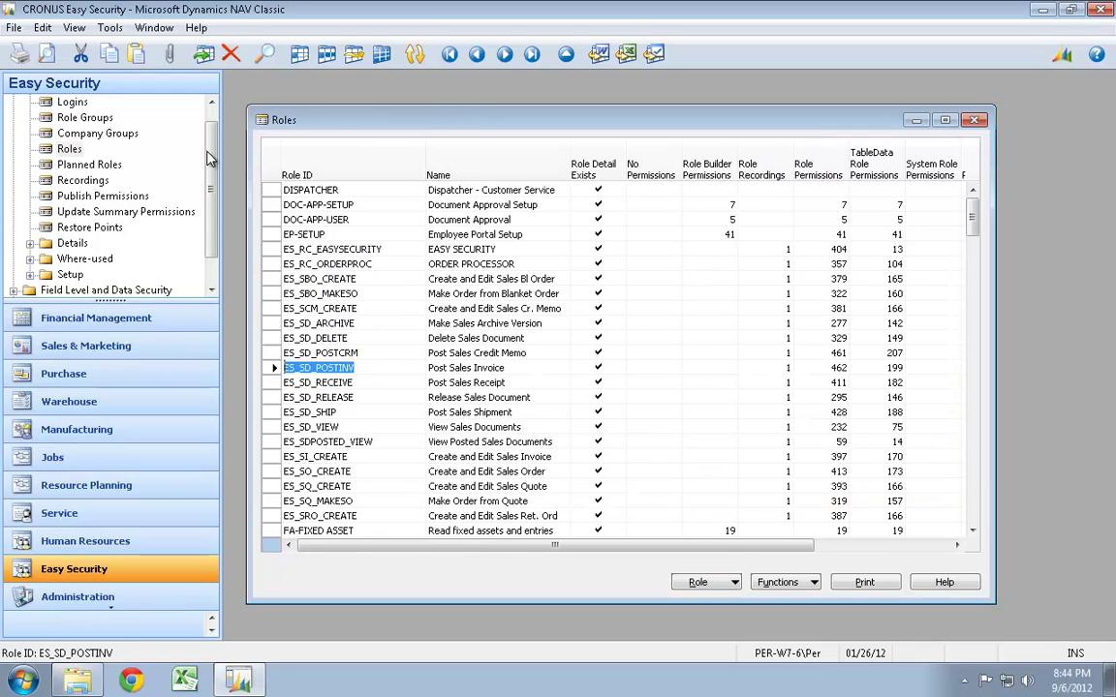
- Get the new roles from Live into the Easy Security Roles list
left_click(775, 580)
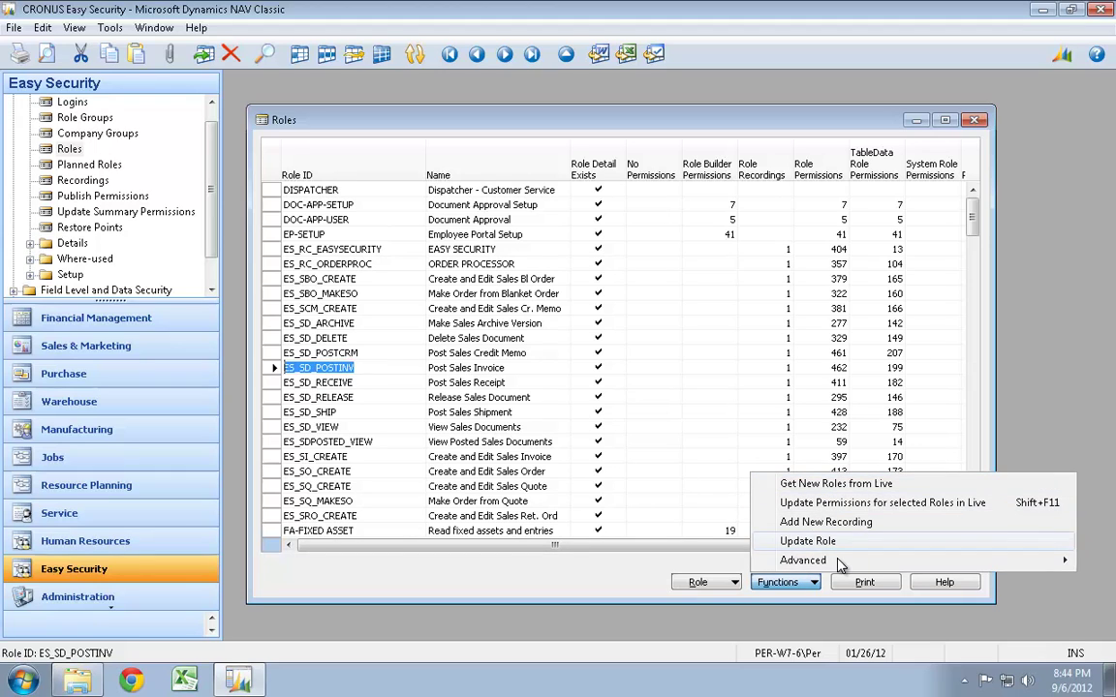
mouse_move(838, 565)
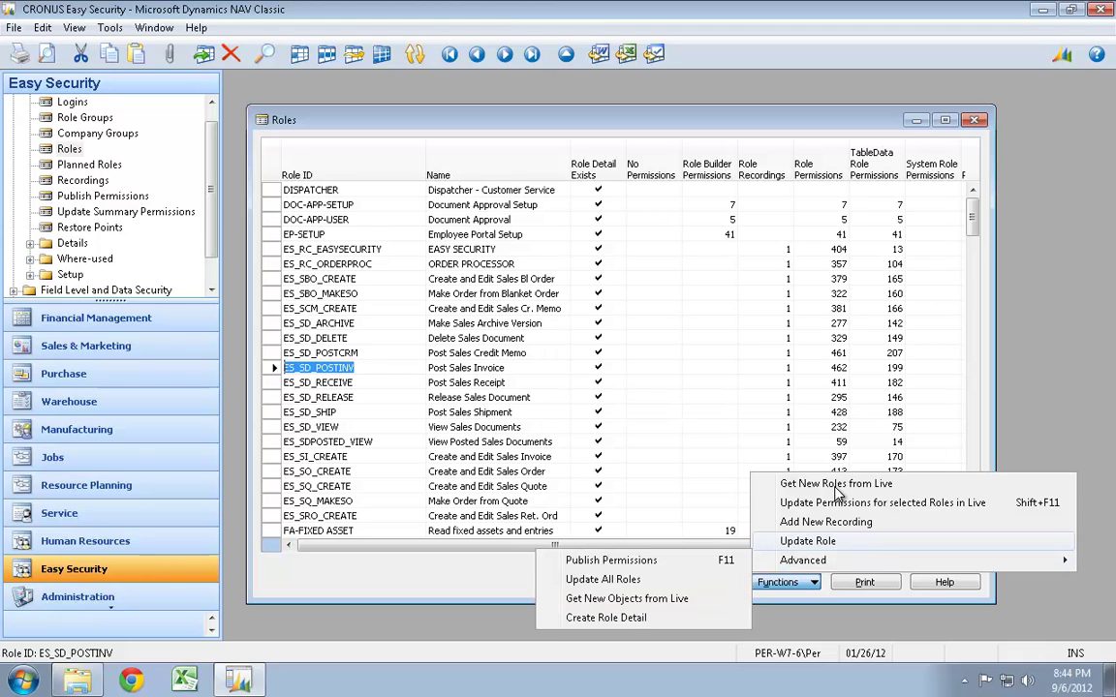
left_click(839, 488)
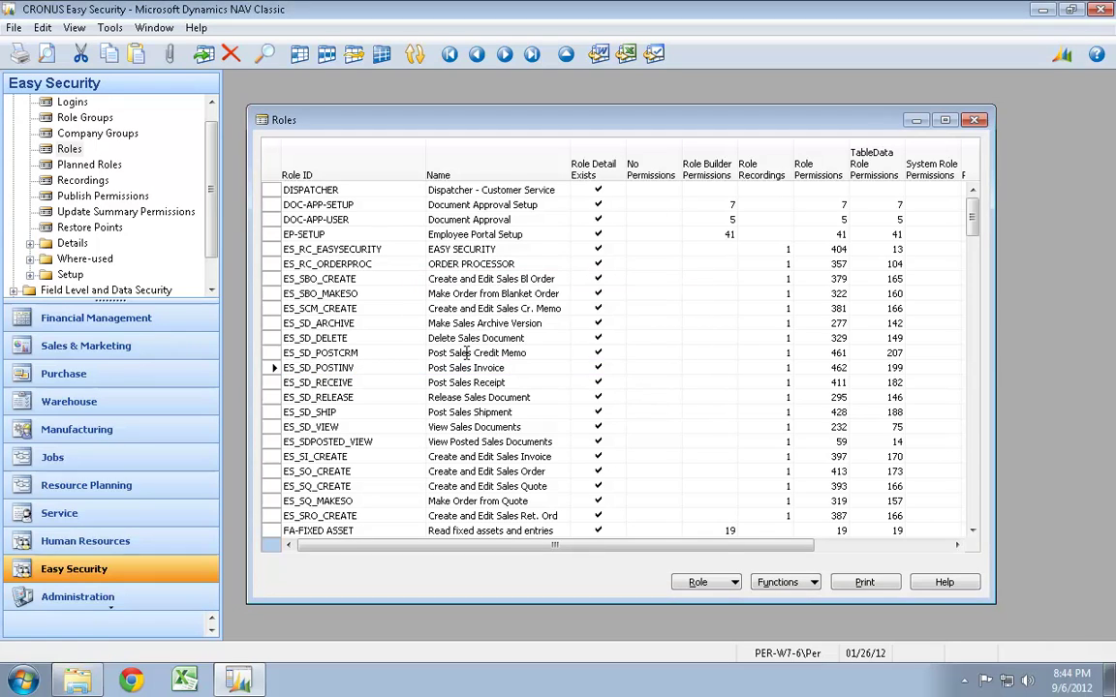
left_click(619, 401)
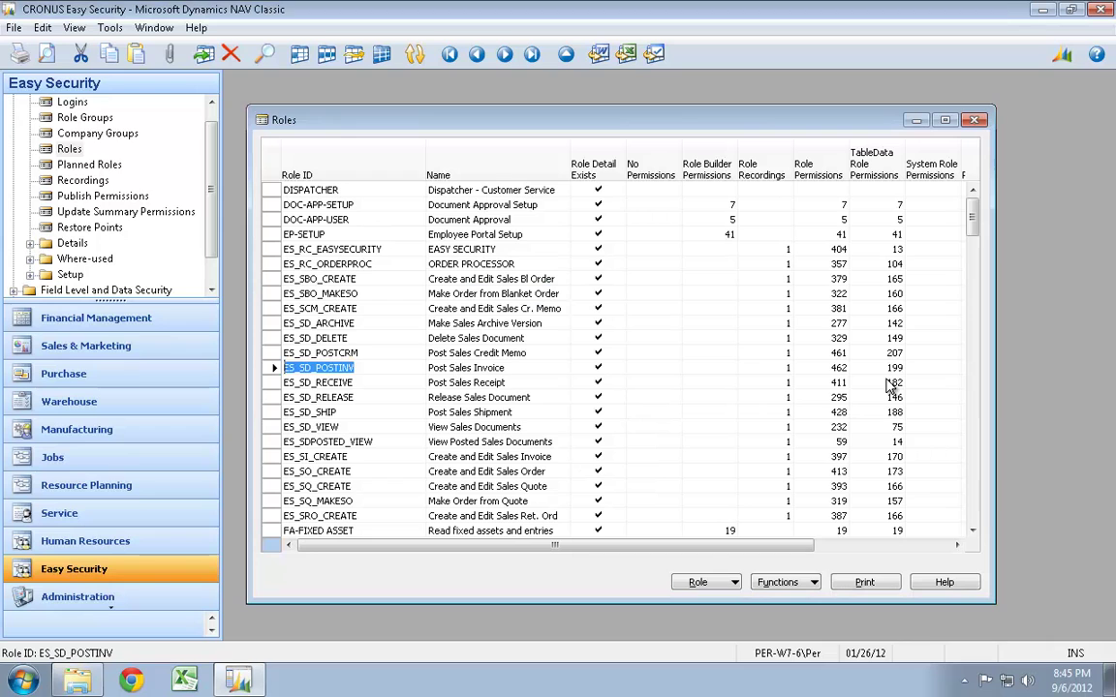
- Find the SF_ADM role, review the G/L Entry line and its security filter in the Role Builder Permissions, and close them
key("Down")
key("Down")
key("Down")
key("Down")
key("Down")
key("Down")
key("Down")
key("Down")
key("Down")
key("Down")
key("Down")
key("Down")
key("Down")
key("Down")
key("Down")
key("Down")
key("Down")
key("Down")
key("Down")
key("Down")
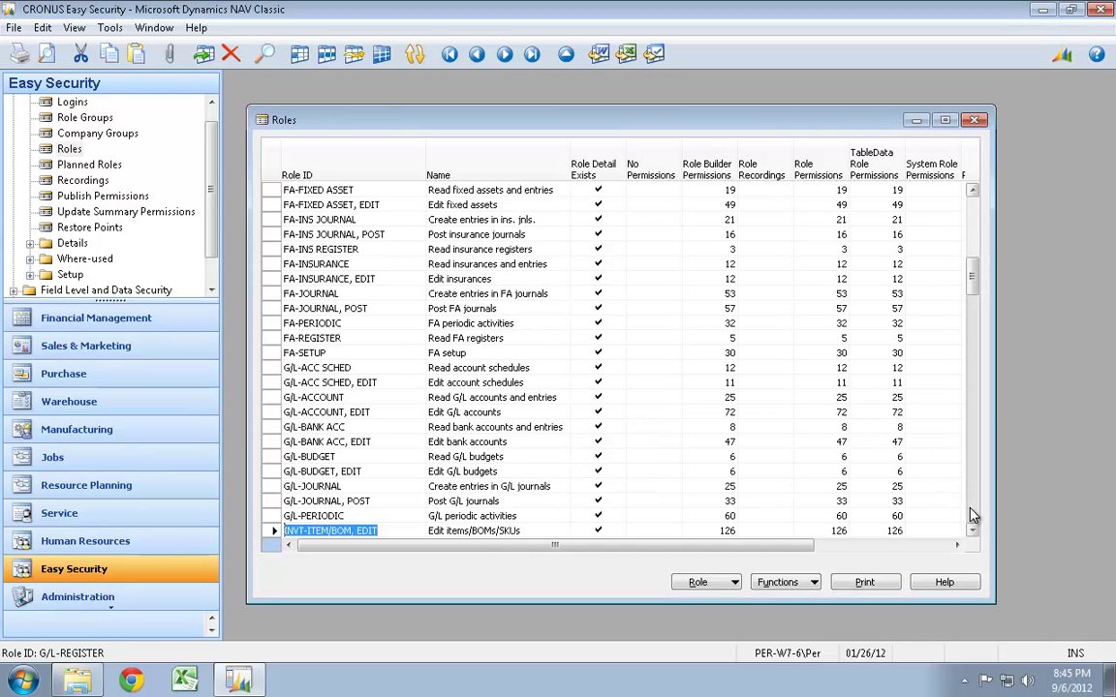
key("Down")
key("Down")
key("Down")
key("Down")
key("Down")
key("Down")
key("Down")
key("Down")
key("Down")
key("Down")
key("Down")
key("Down")
key("Down")
key("Down")
key("Down")
key("Down")
key("Down")
key("Down")
key("Down")
key("Down")
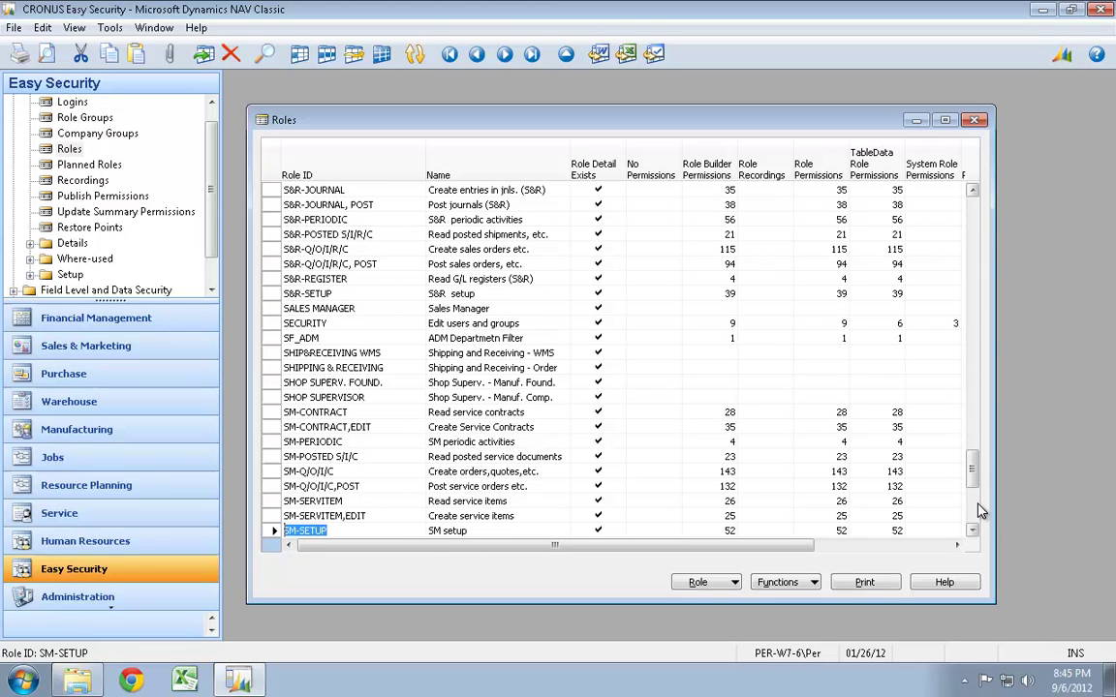
left_click(315, 338)
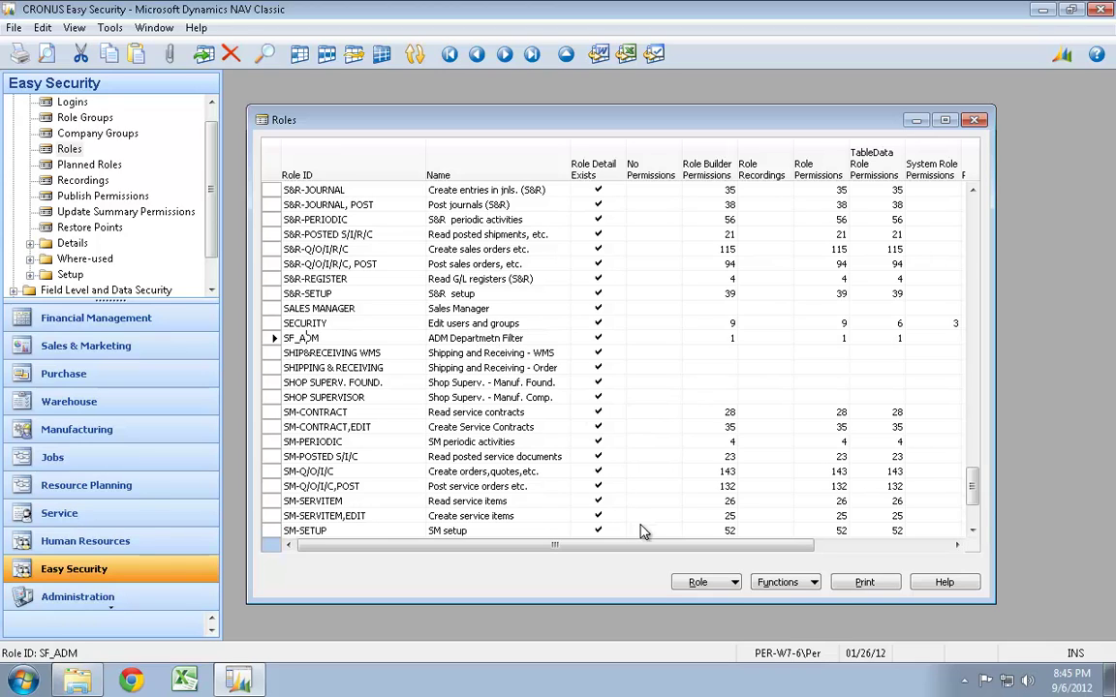
left_click(697, 582)
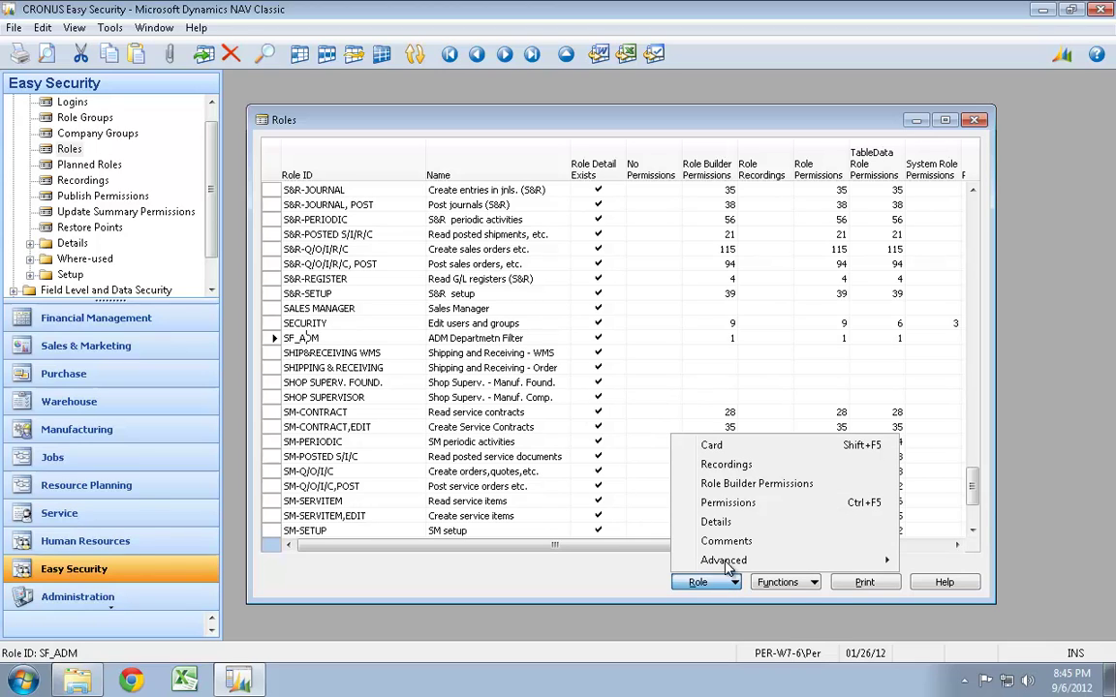
left_click(746, 485)
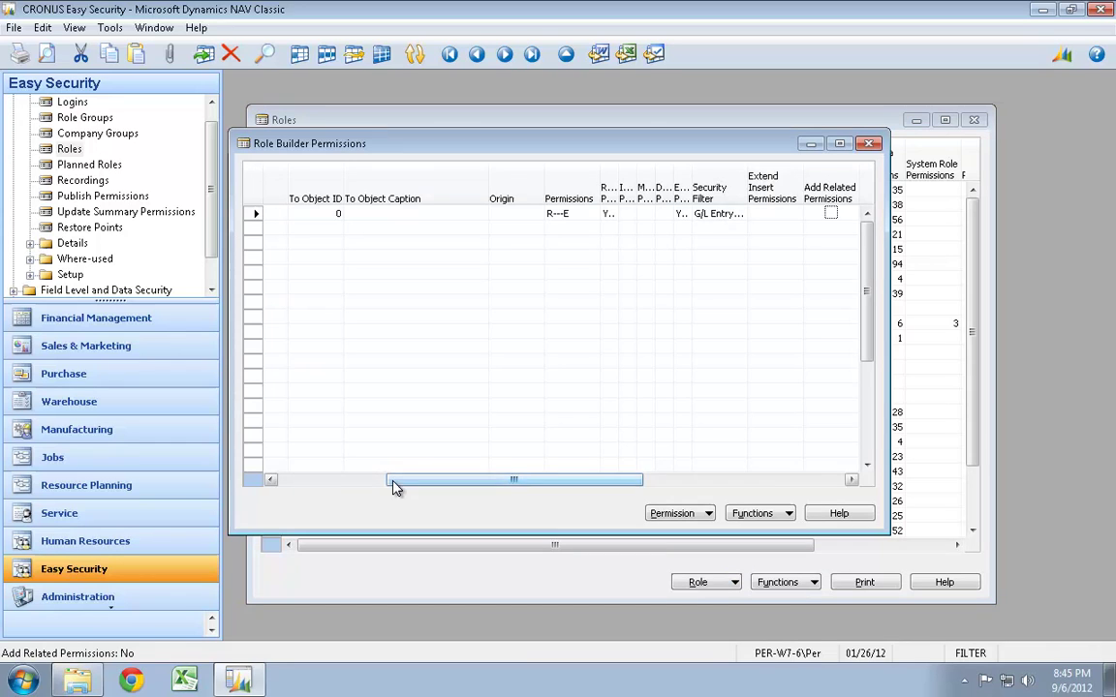
left_click_drag(393, 483, 513, 491)
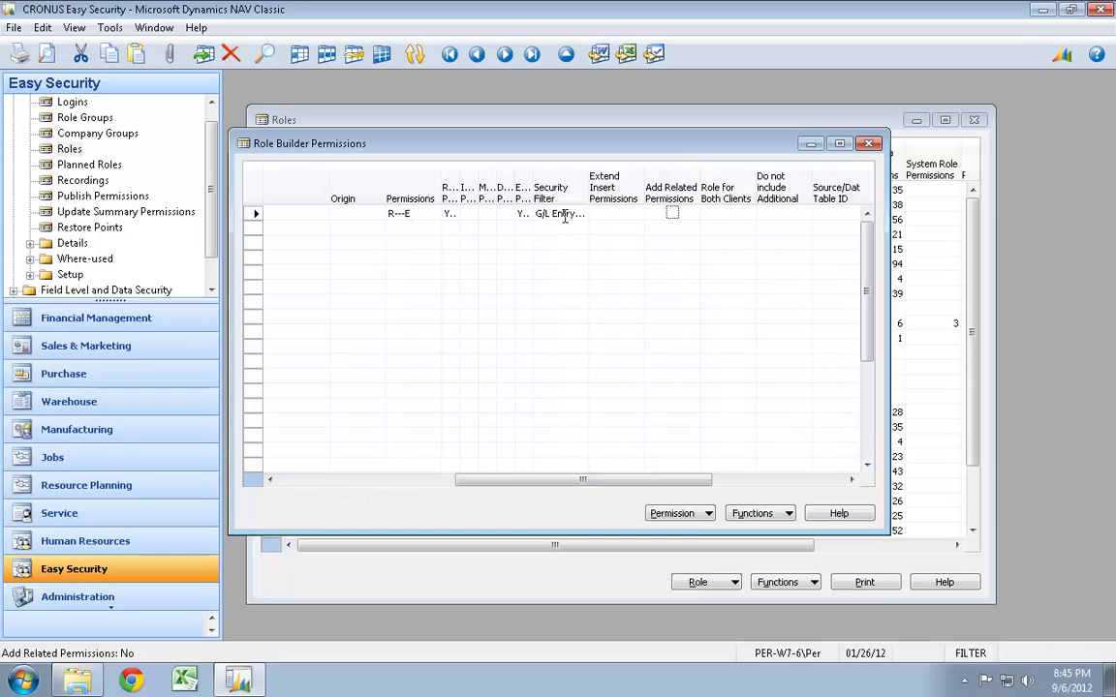
left_click(869, 145)
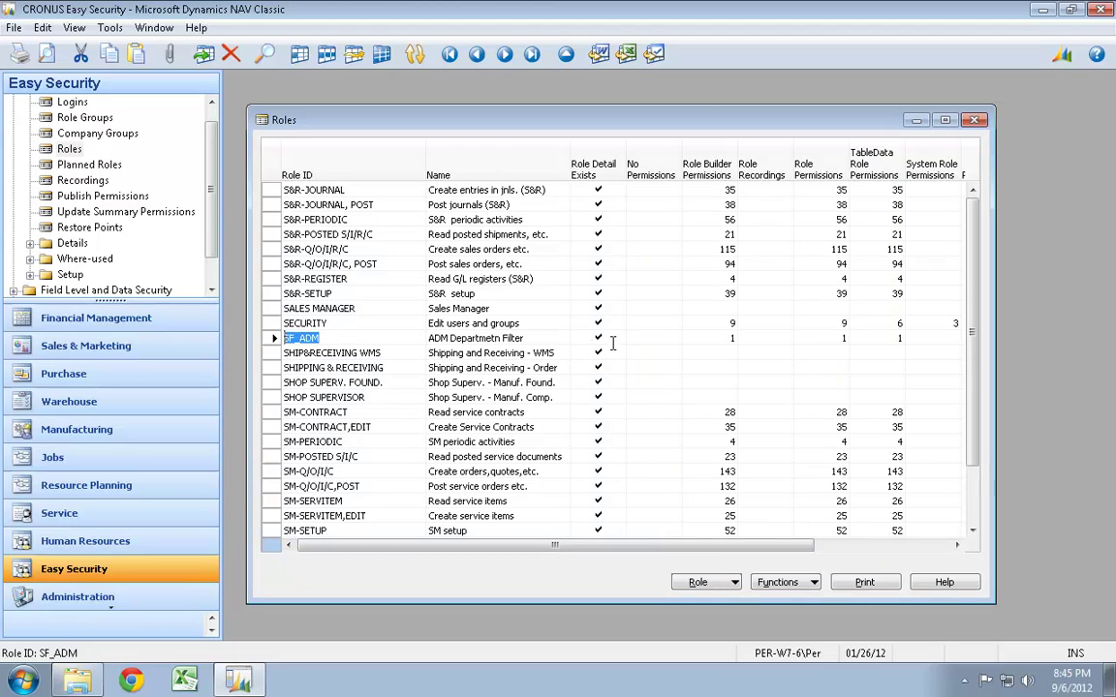
- Delete the SF_ADM line from the role's Role Details and close the details
left_click(703, 587)
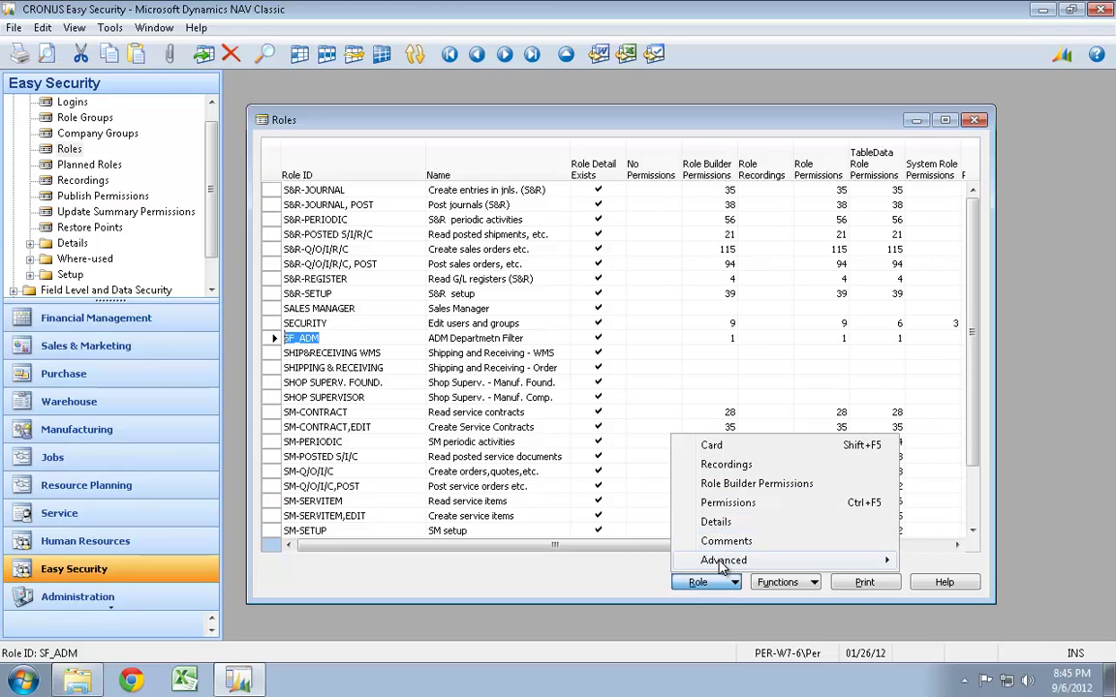
mouse_move(712, 561)
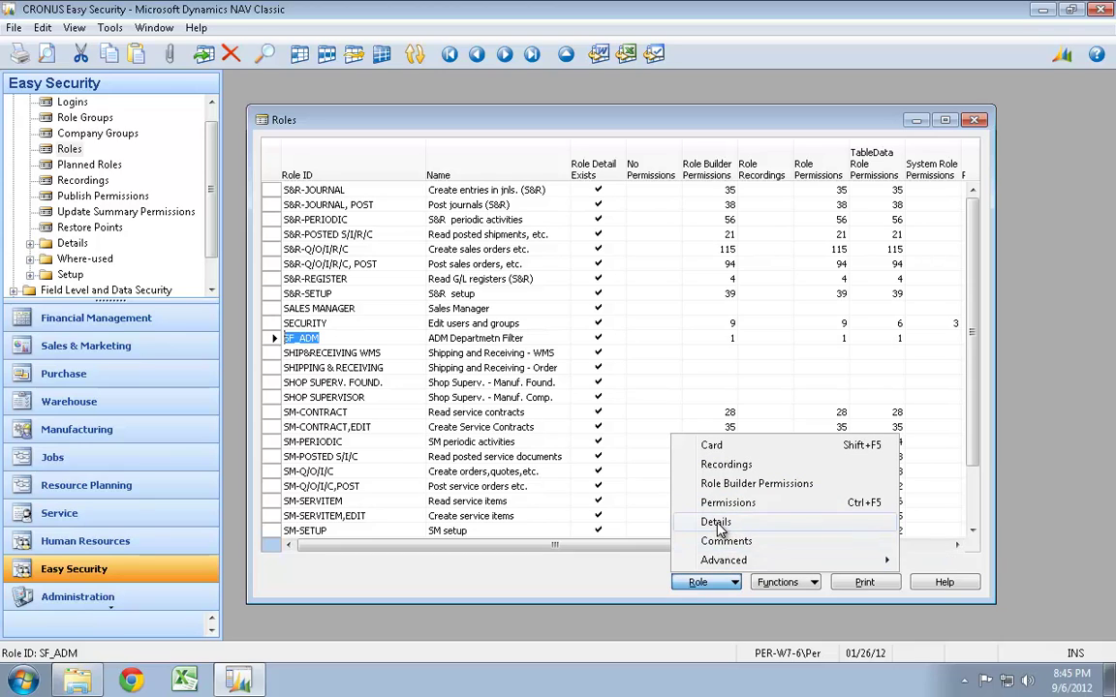
left_click(716, 522)
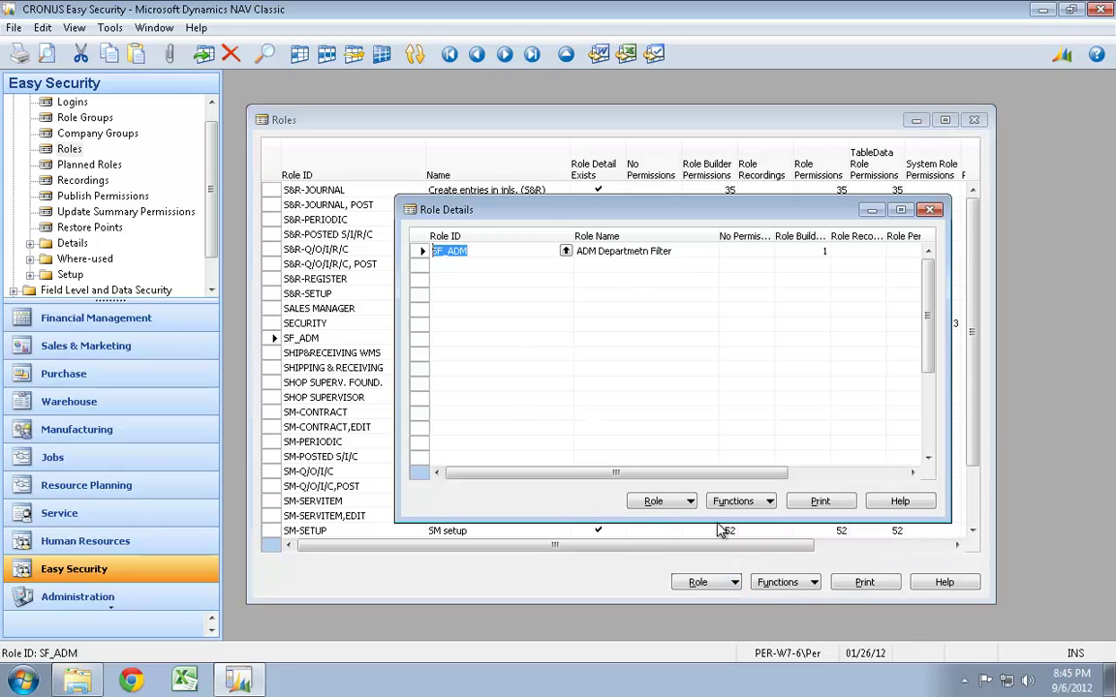
left_click(423, 252)
right_click(424, 254)
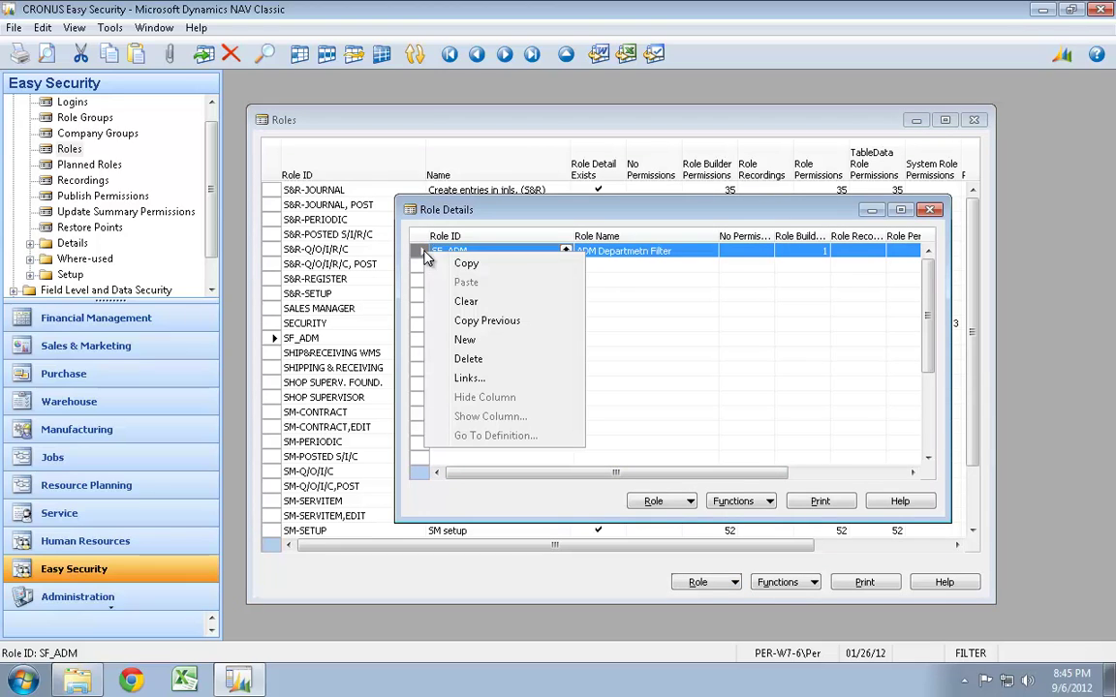
left_click(481, 358)
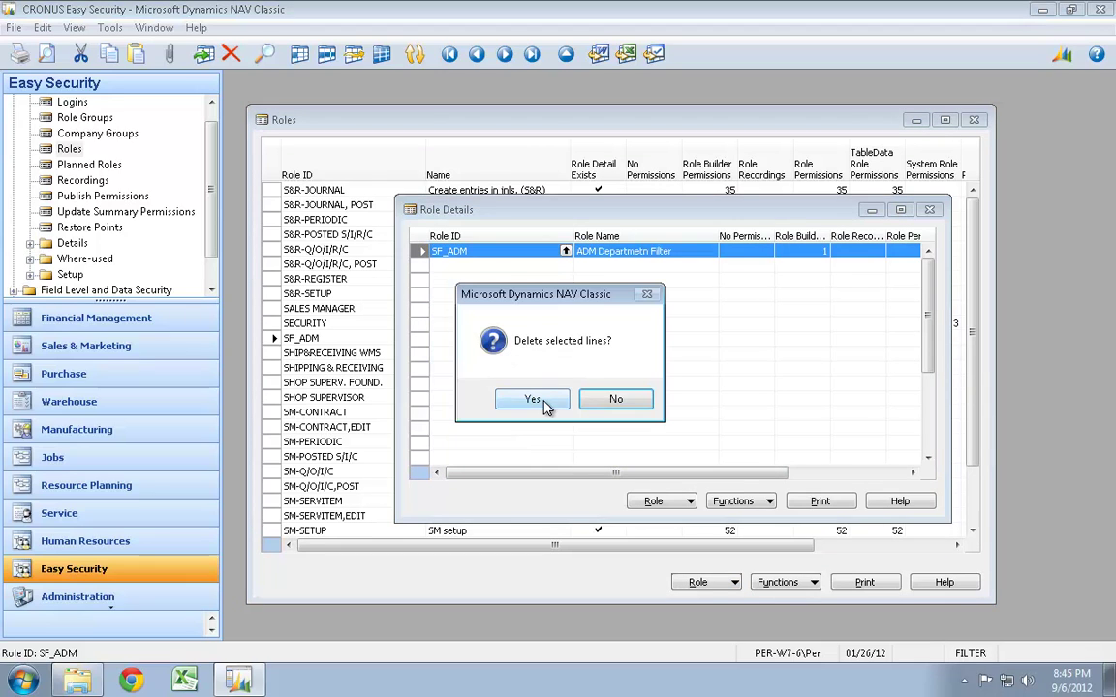
left_click(532, 400)
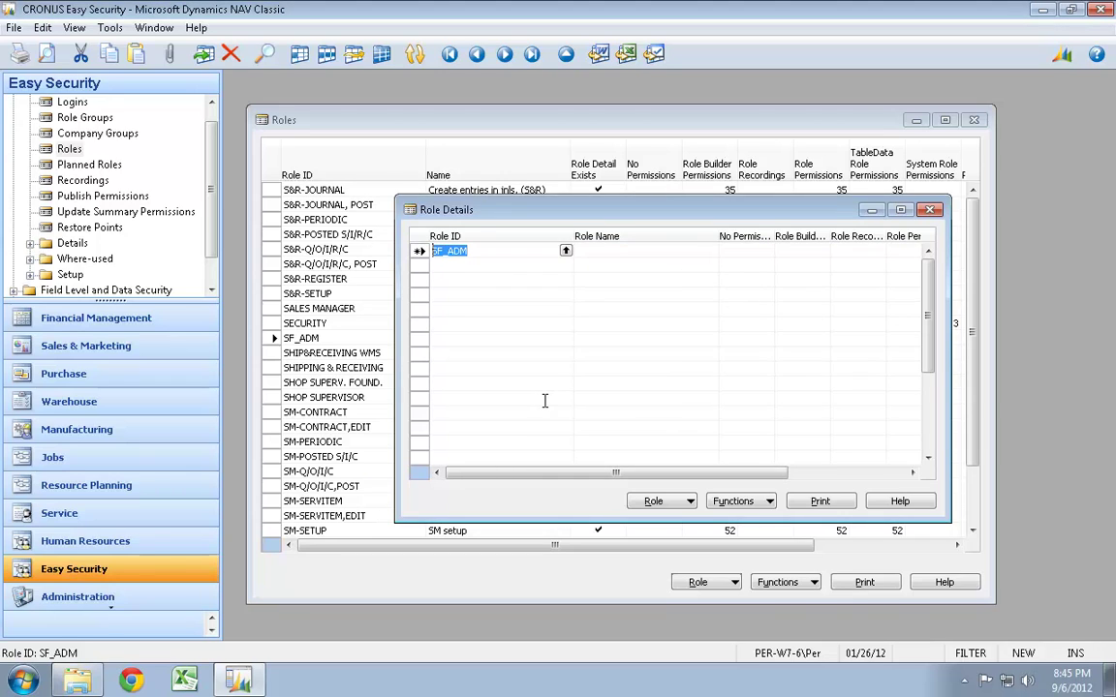
key("Escape")
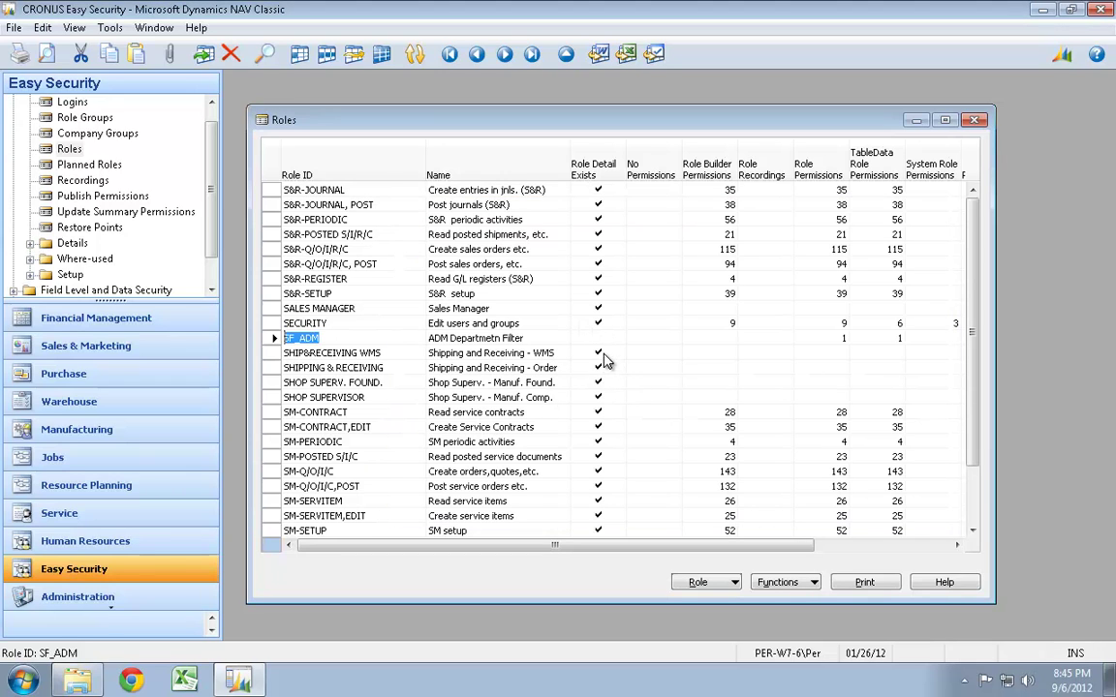
- Check the full security filter on the G/L Entry line in SF_ADM's Role Permissions, widening its column, and close the permissions
left_click(719, 590)
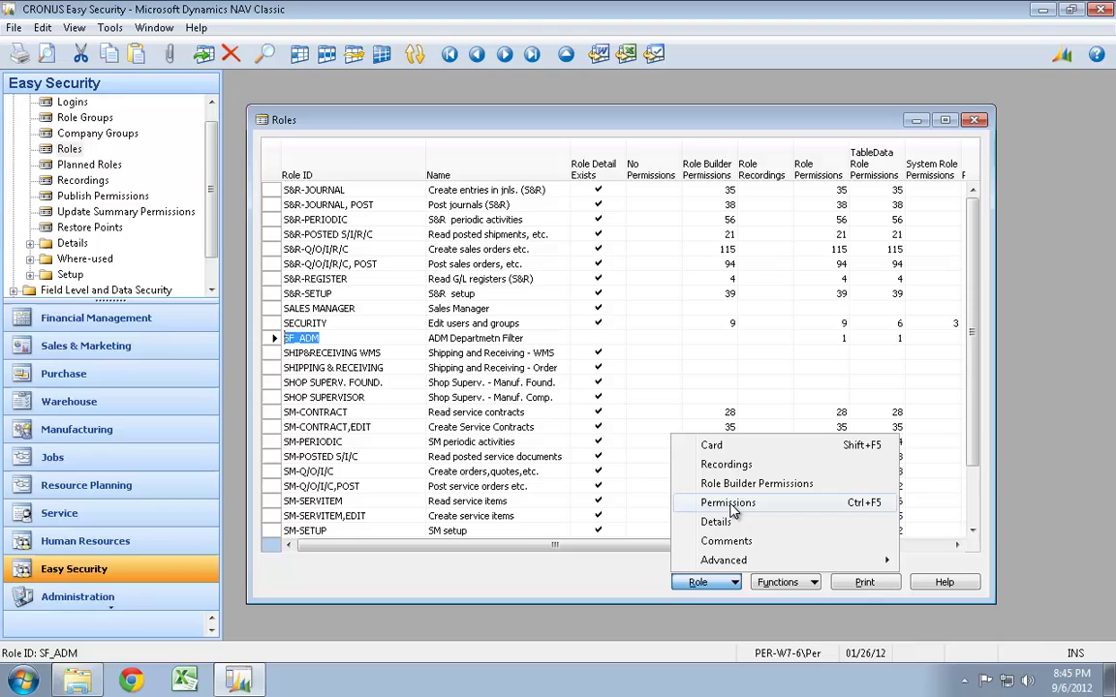
left_click(661, 460)
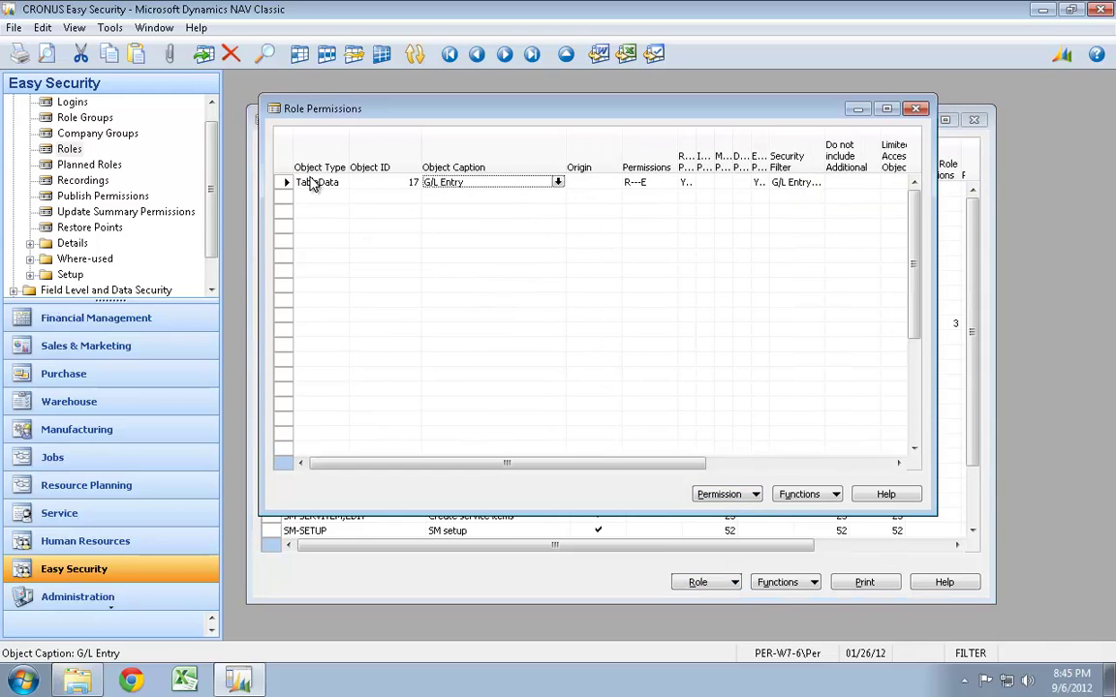
left_click_drag(638, 463, 689, 465)
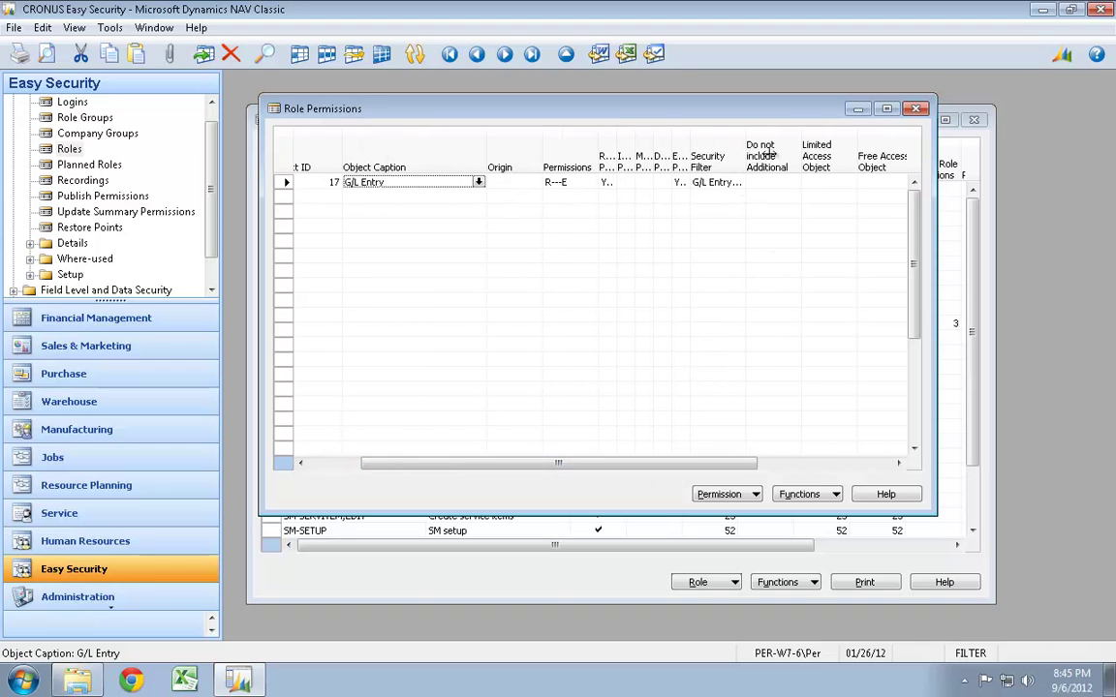
left_click_drag(743, 155, 830, 155)
left_click(765, 182)
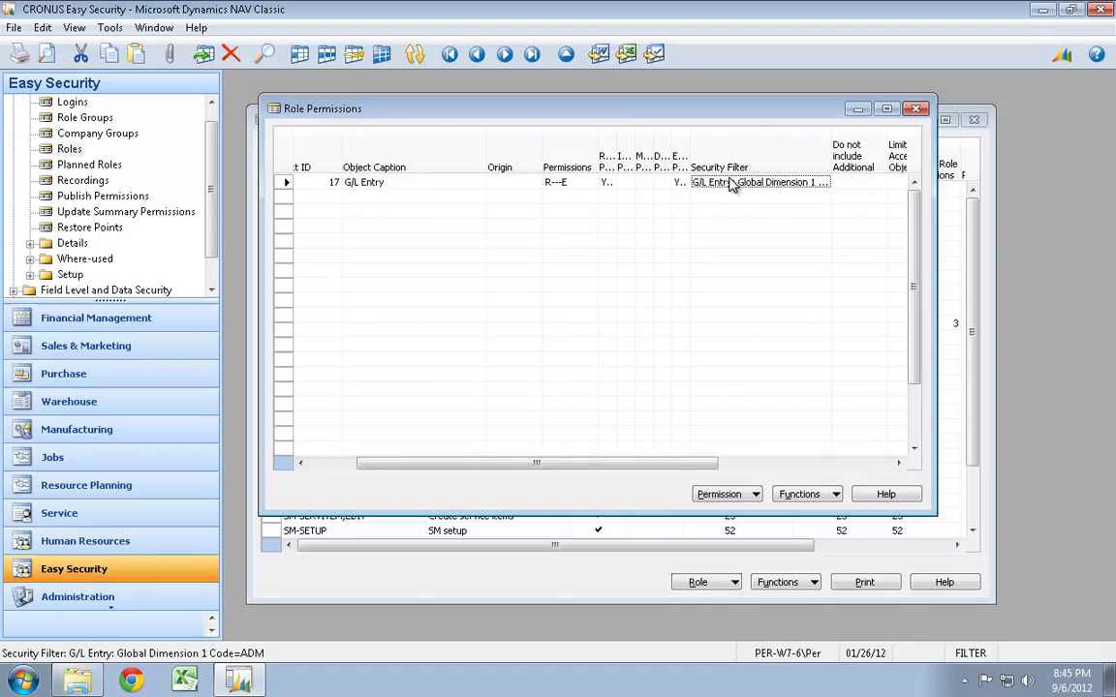
left_click(919, 110)
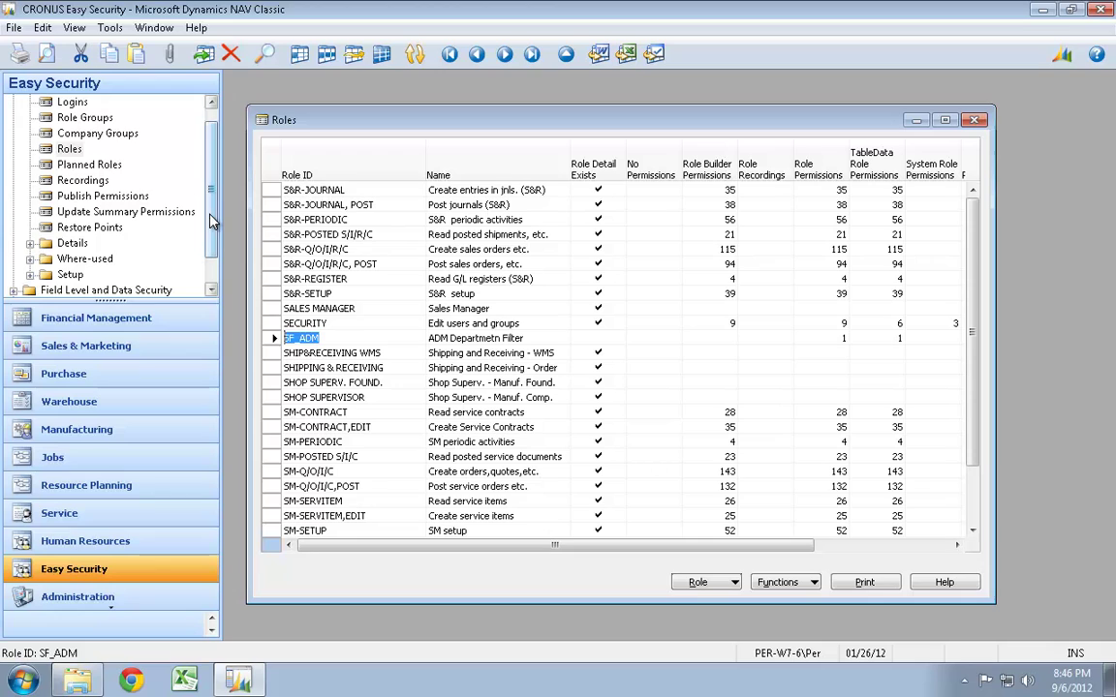
- Publish the permissions to Live with the restore point description Changes
left_click(274, 338)
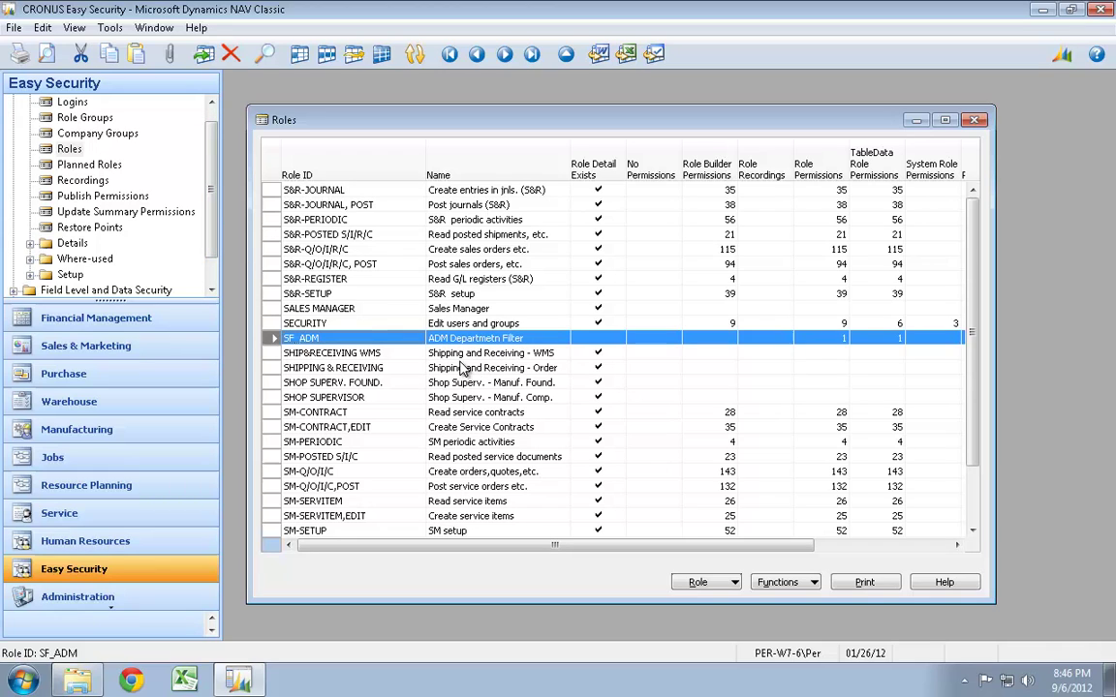
left_click(103, 199)
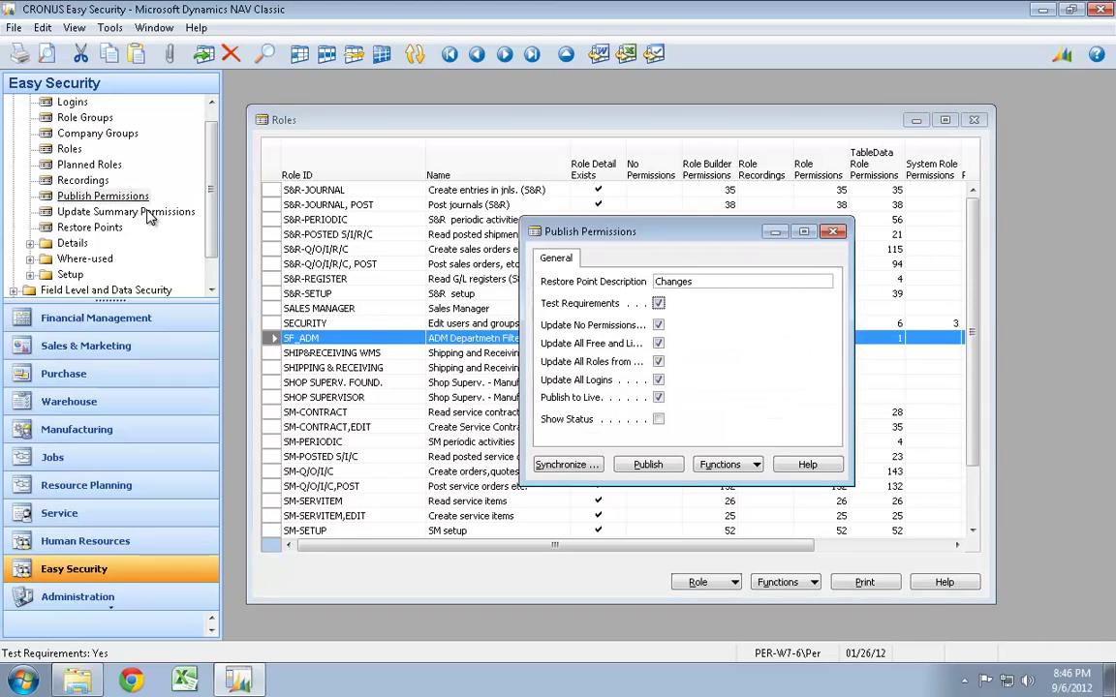
left_click(650, 465)
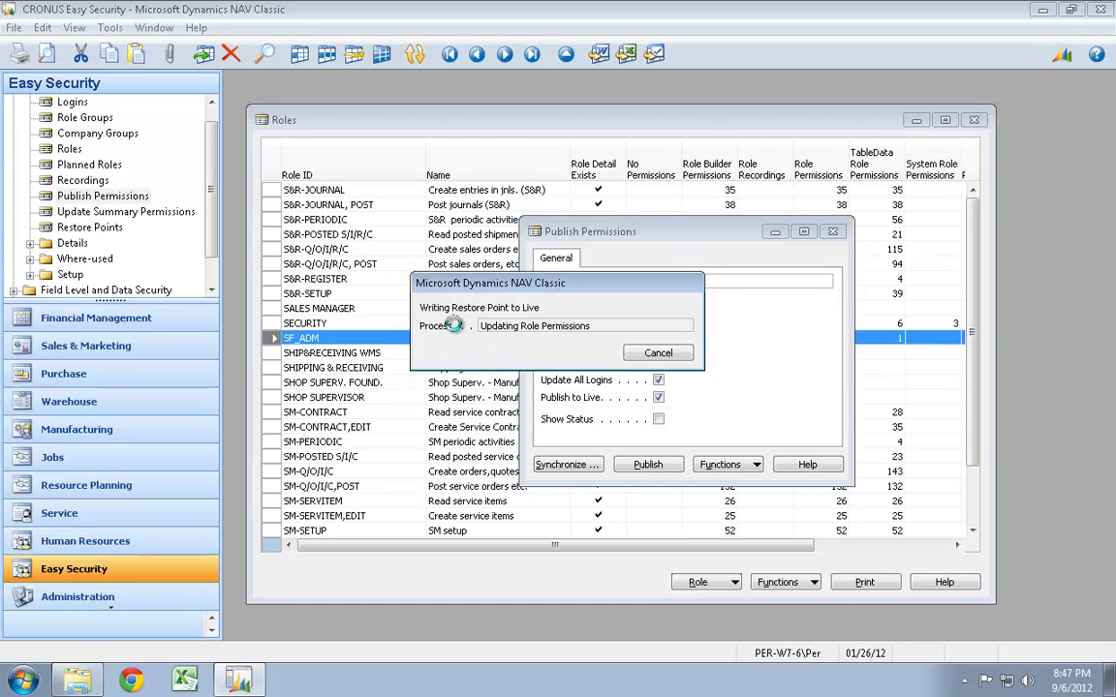
left_click(651, 402)
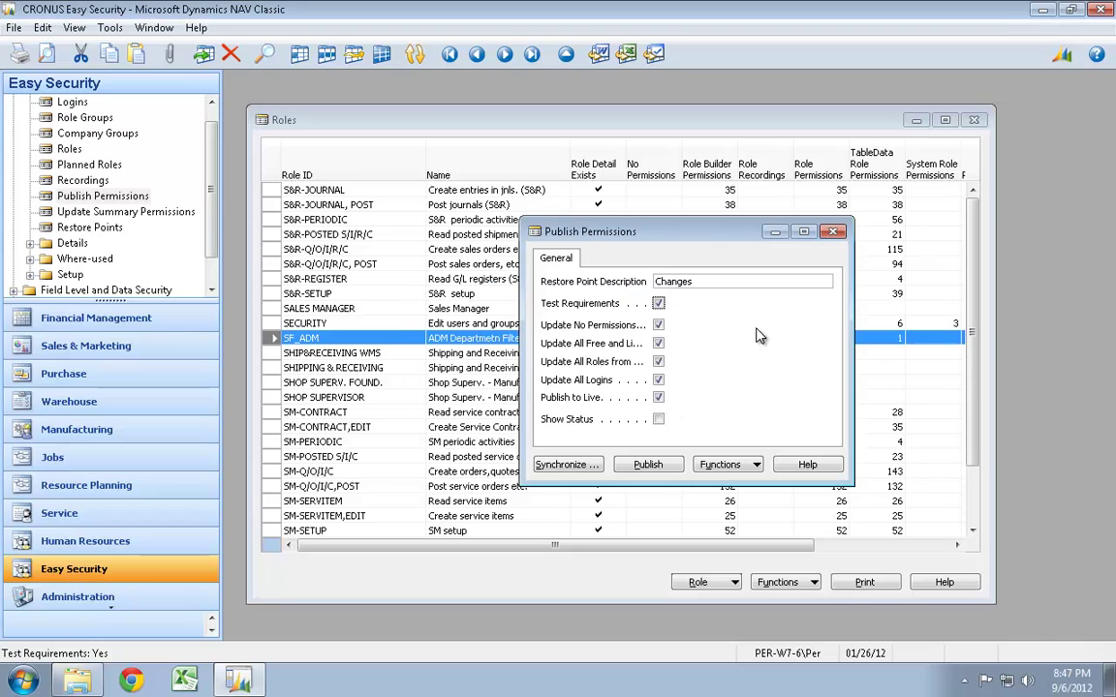
- Check the G/L Entry security filter in SF_ADM's permissions from the standard security Roles list, and close the permissions
left_click(103, 29)
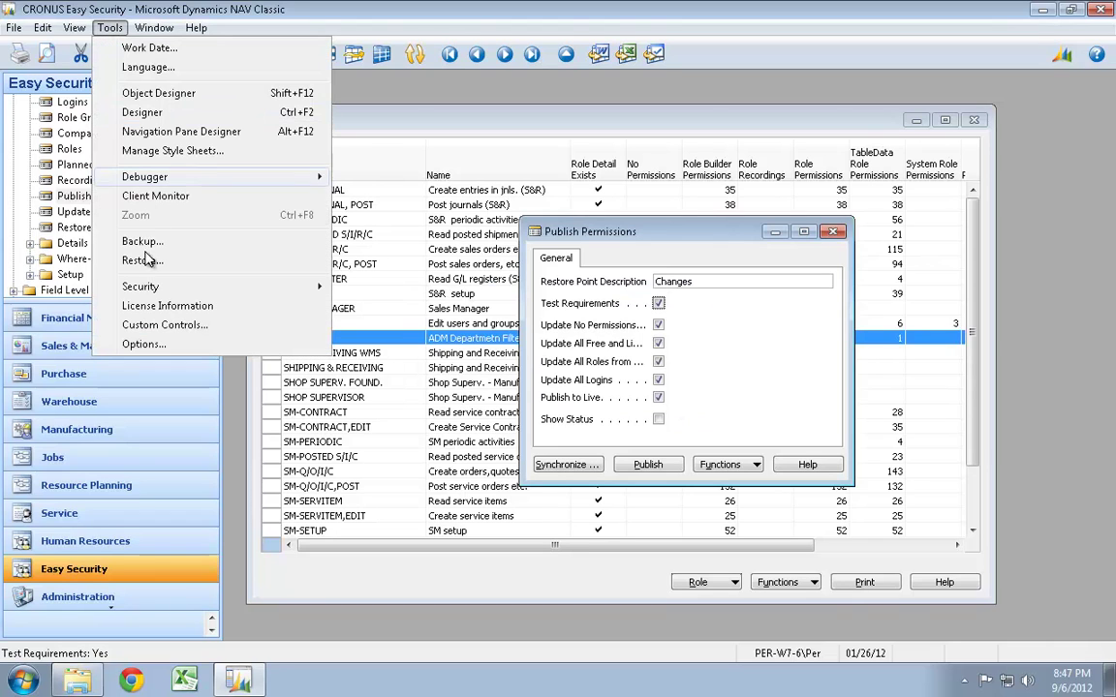
mouse_move(291, 288)
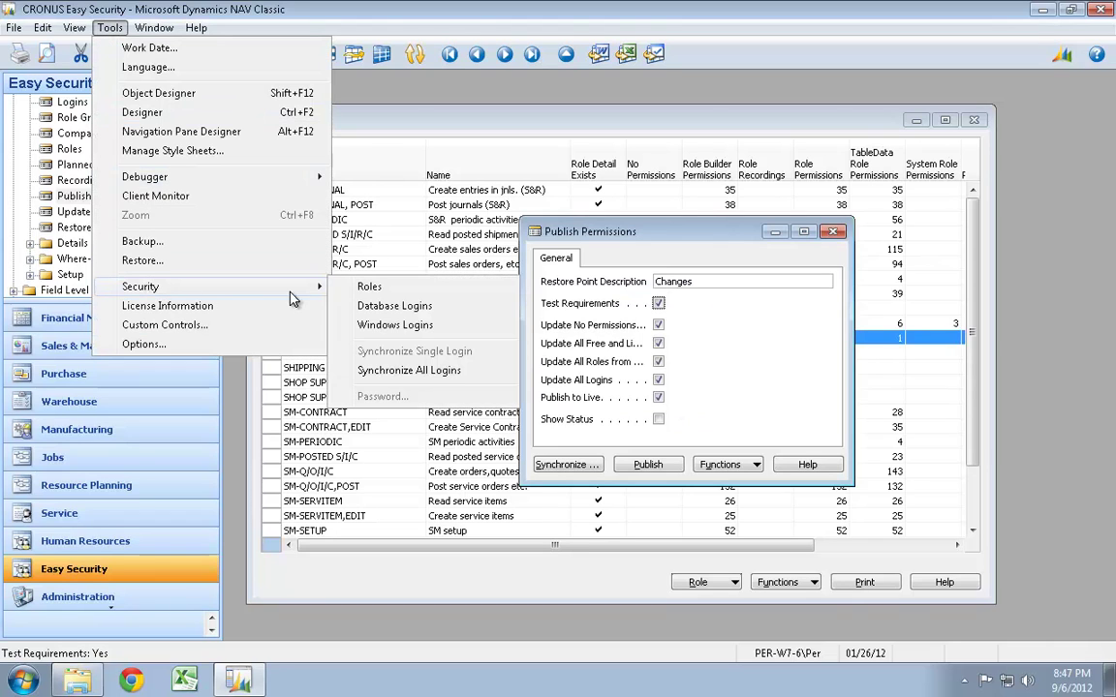
left_click(370, 287)
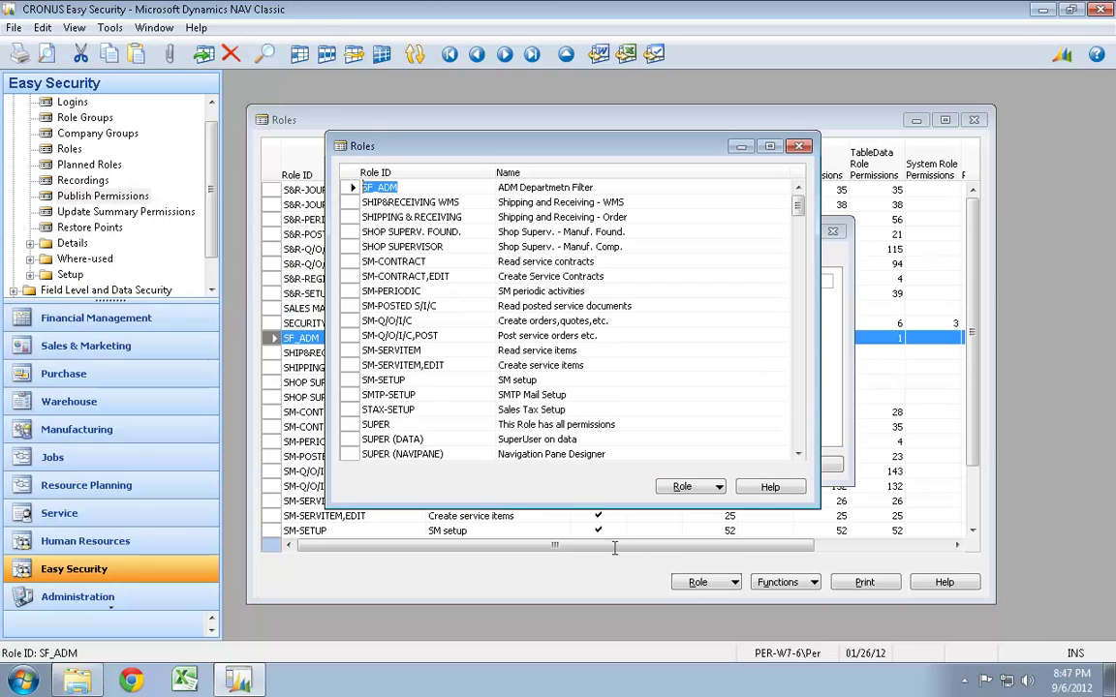
left_click(682, 487)
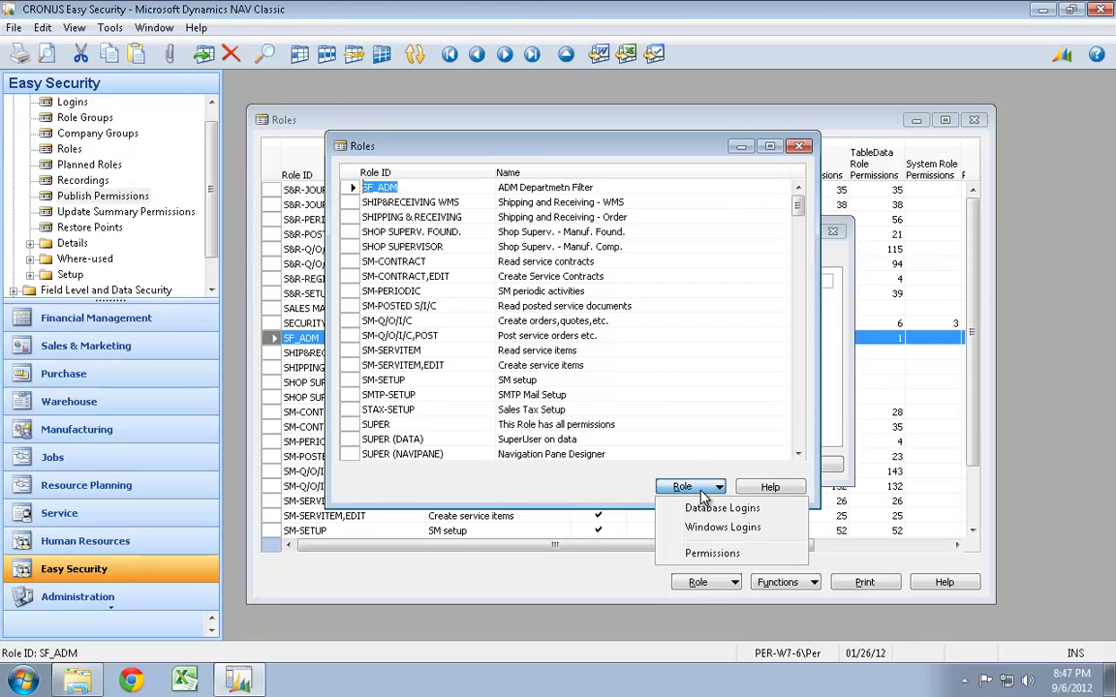
left_click(707, 553)
left_click_drag(678, 436, 780, 441)
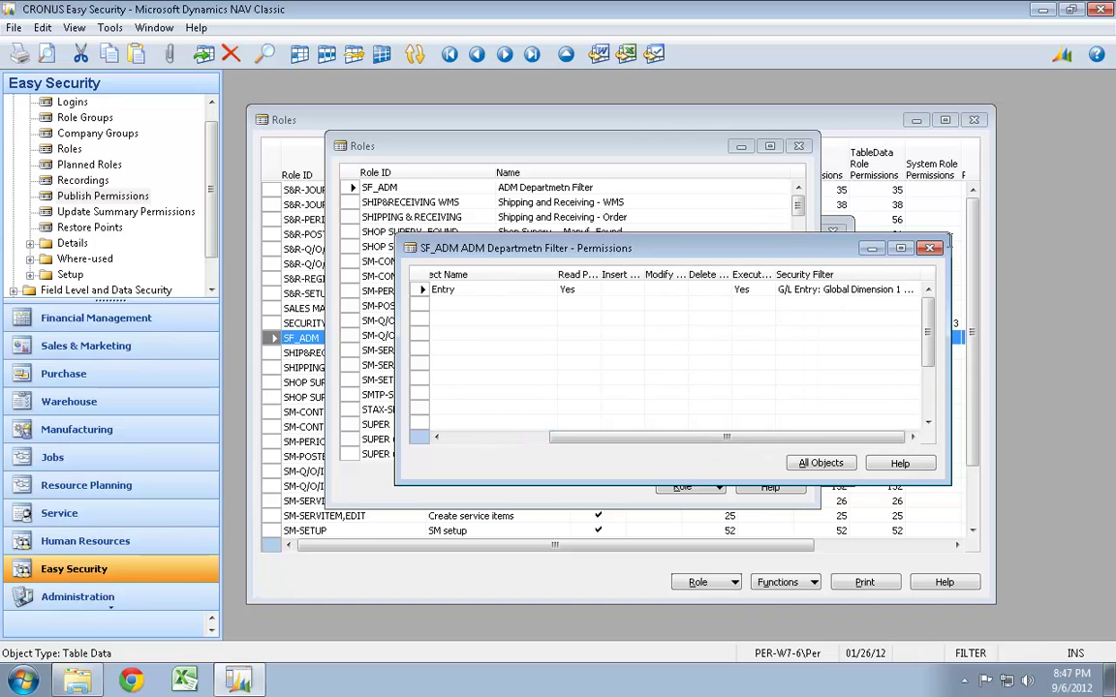
left_click(929, 248)
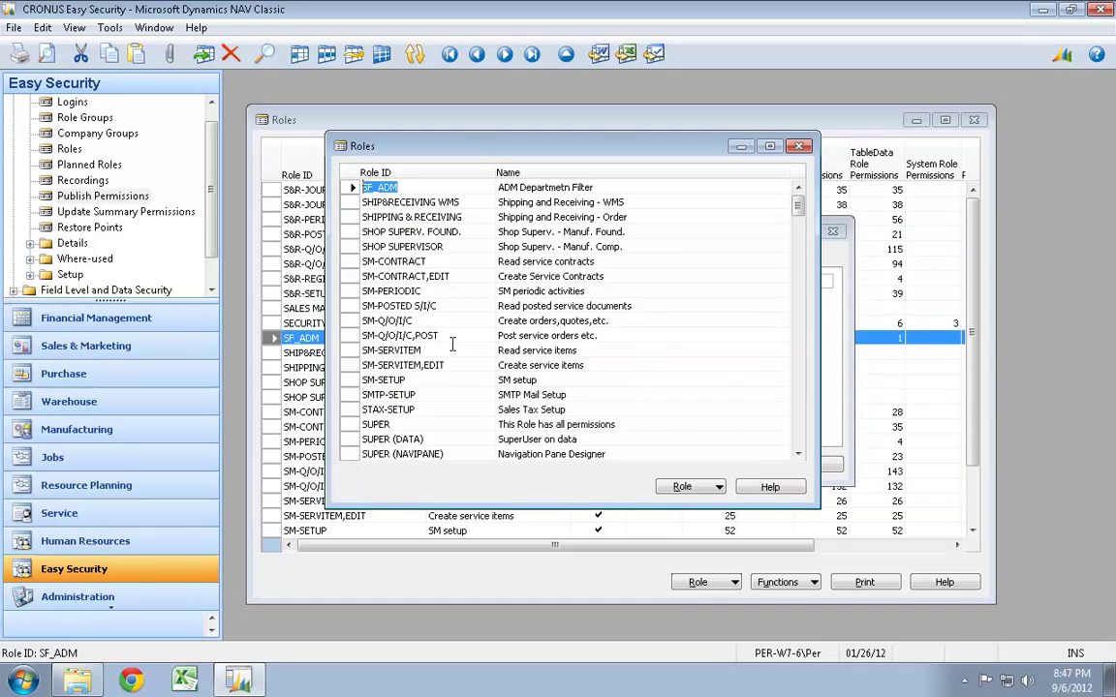
- Find the role ES_SD_POSTINV in the standard security Roles list and open its permissions
scroll(424, 208, "up", 10)
scroll(423, 209, "up", 8)
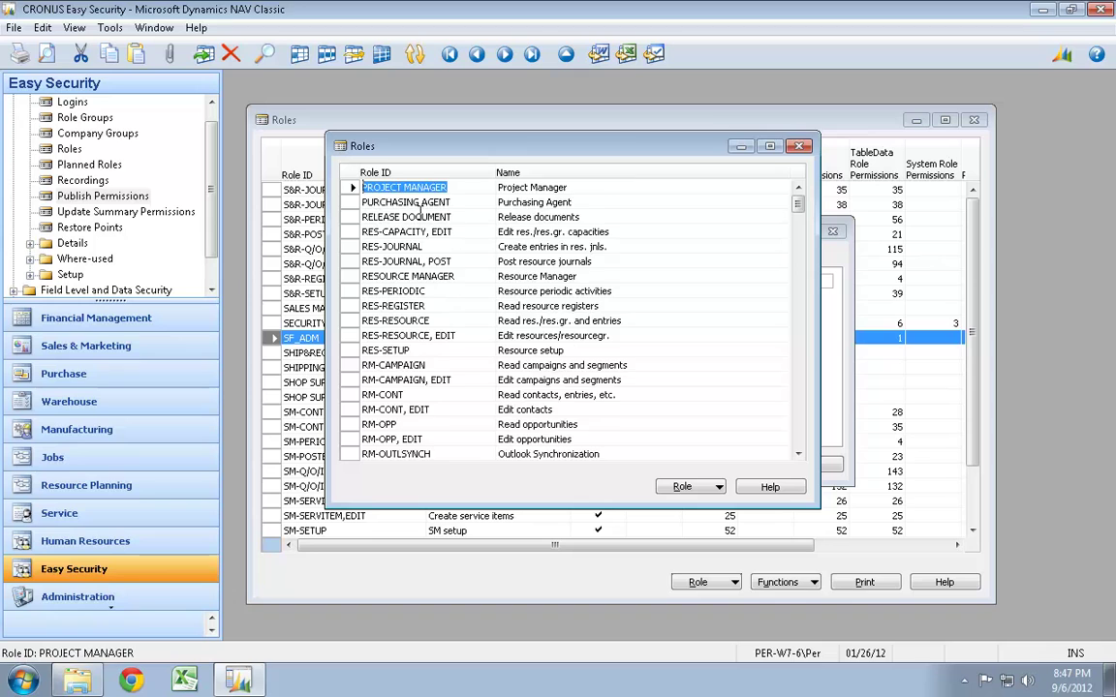
scroll(405, 201, "up", 8)
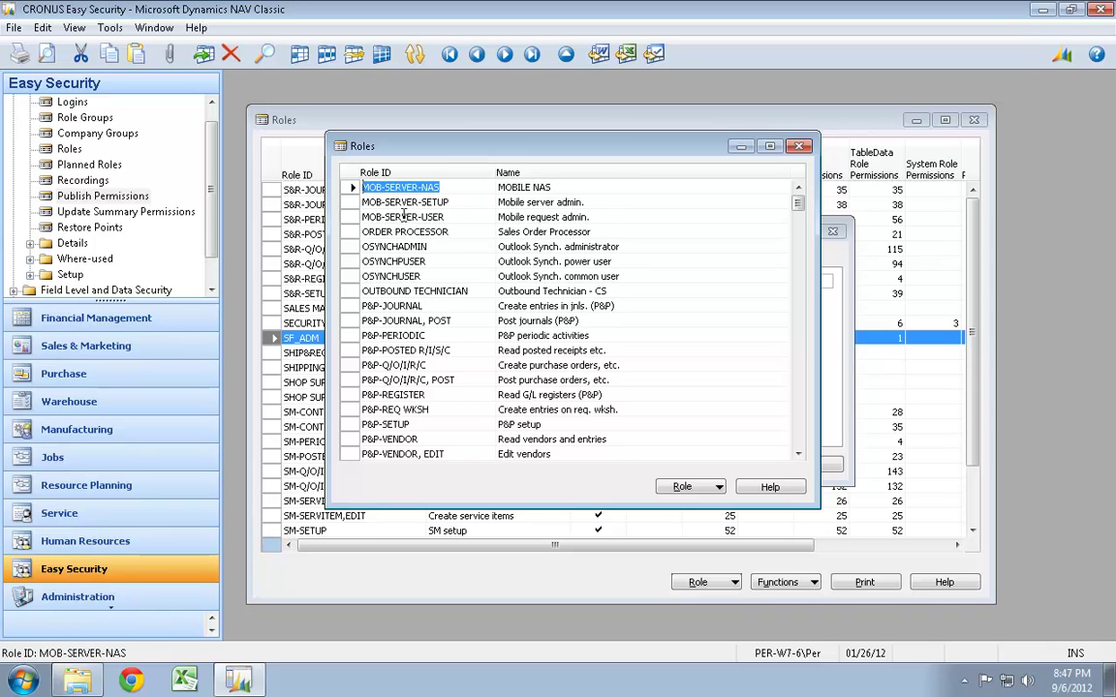
scroll(431, 201, "up", 6)
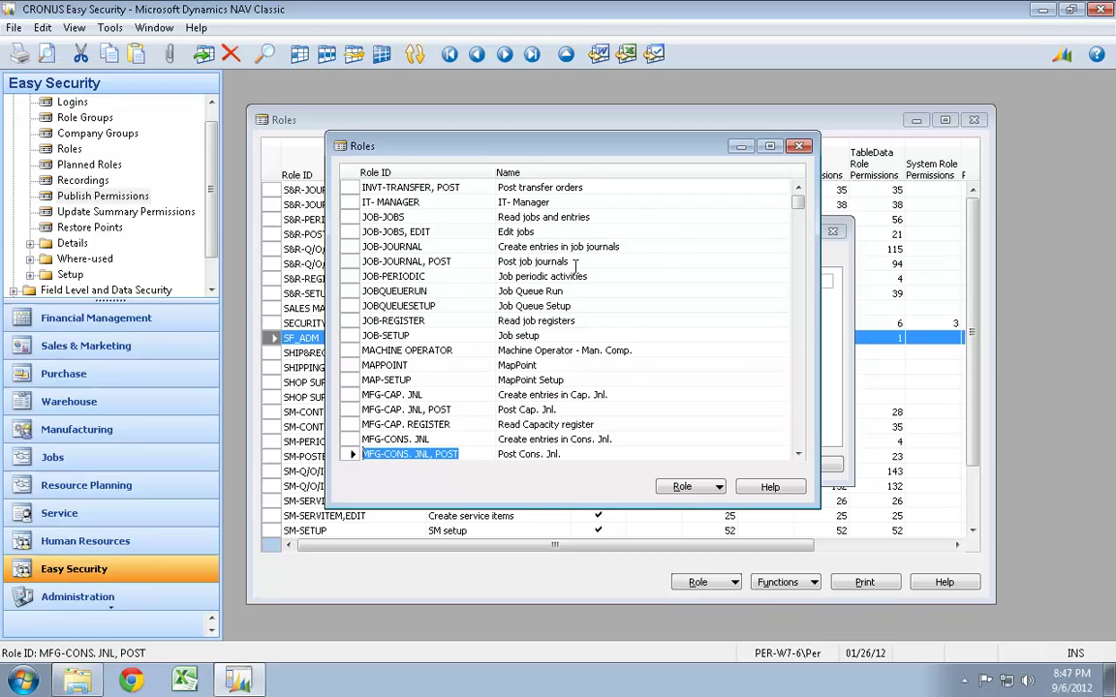
scroll(576, 264, "up", 10)
scroll(575, 268, "up", 5)
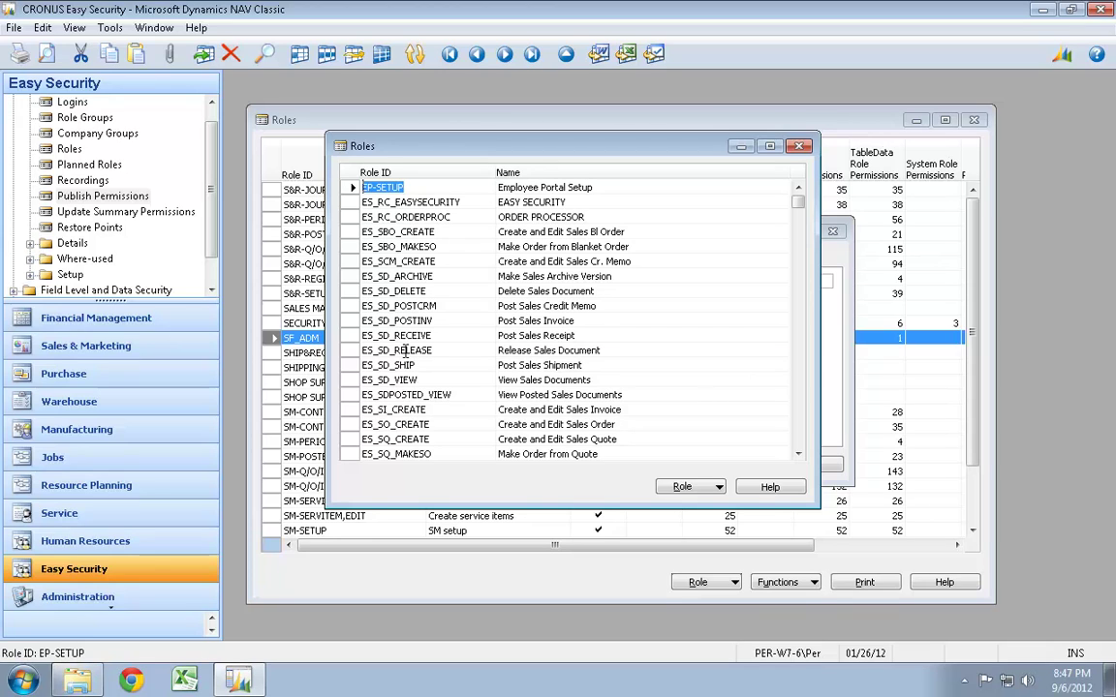
left_click(402, 323)
left_click(678, 487)
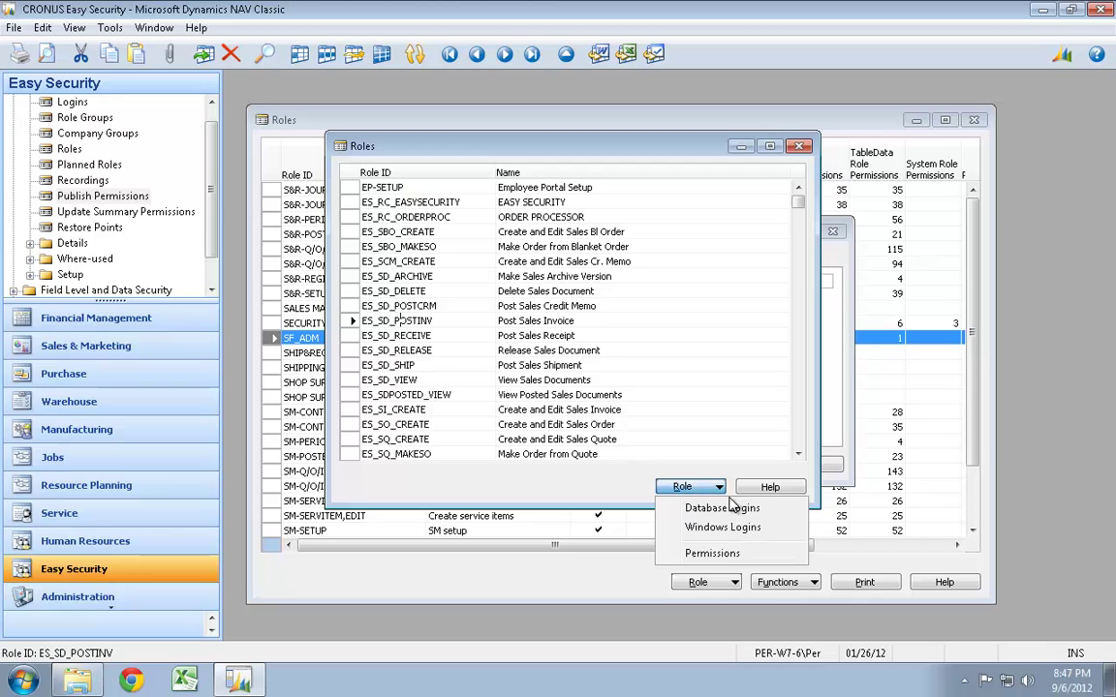
left_click(665, 492)
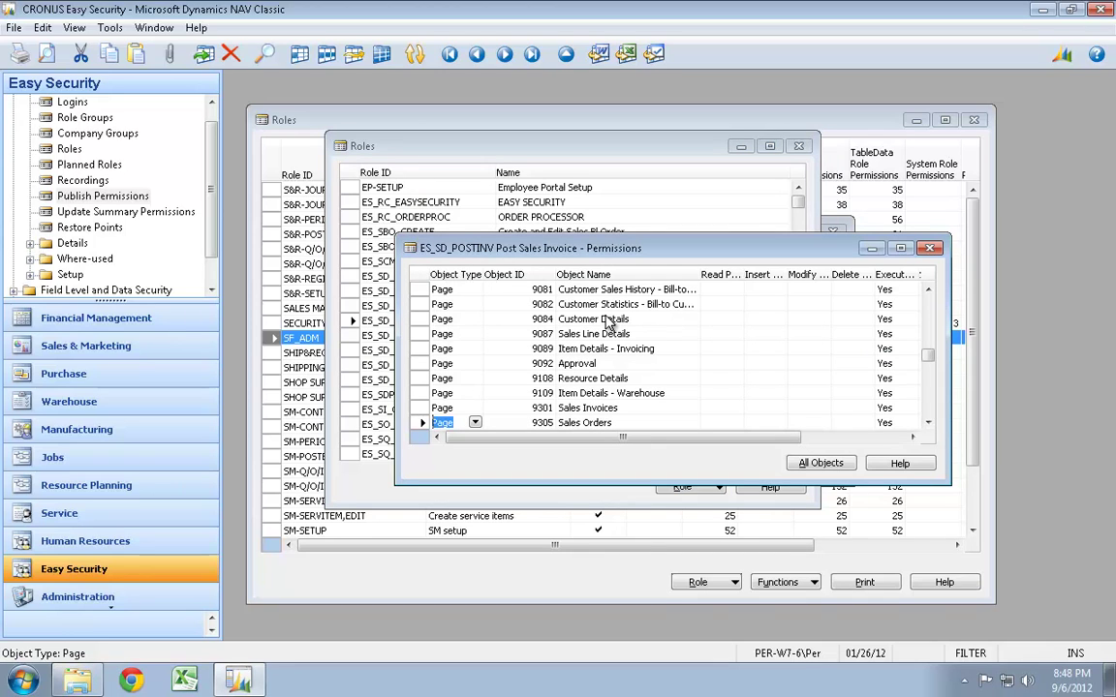
- Review the ES_SD_POSTINV table data permissions from the first line down, and close them, the standard Roles list and Publish Permissions
key("ctrl+Home")
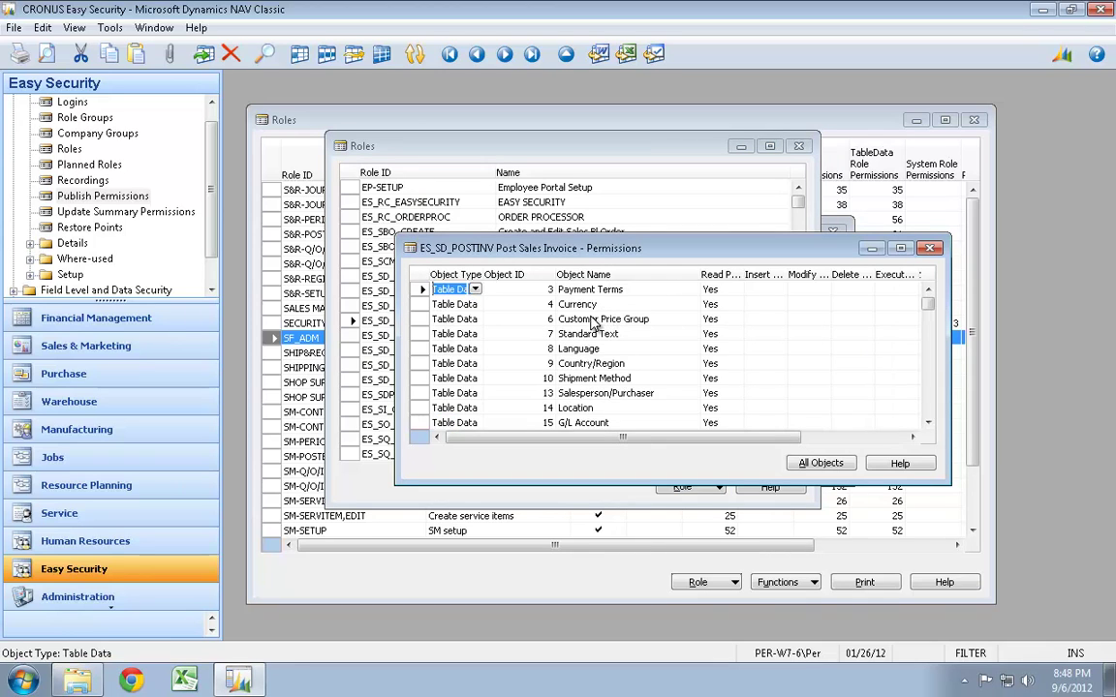
key("Down")
key("Down")
key("Down")
key("Down")
key("Down")
key("Down")
key("Down")
key("Down")
key("Down")
key("Down")
key("Down")
key("Down")
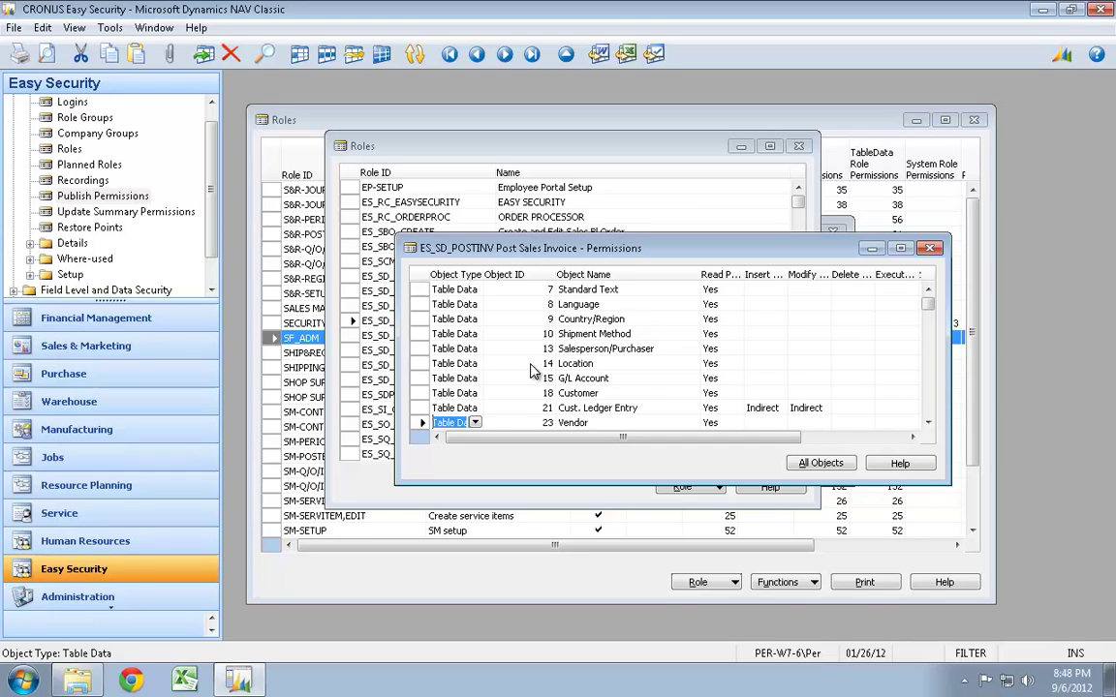
key("Escape")
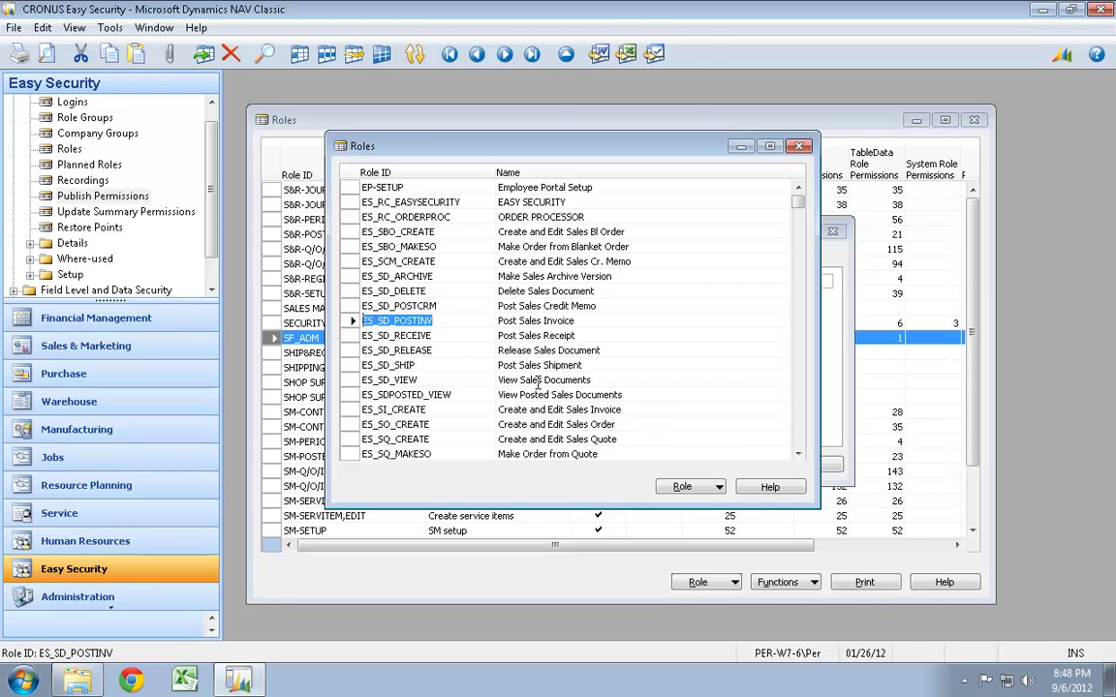
key("Escape")
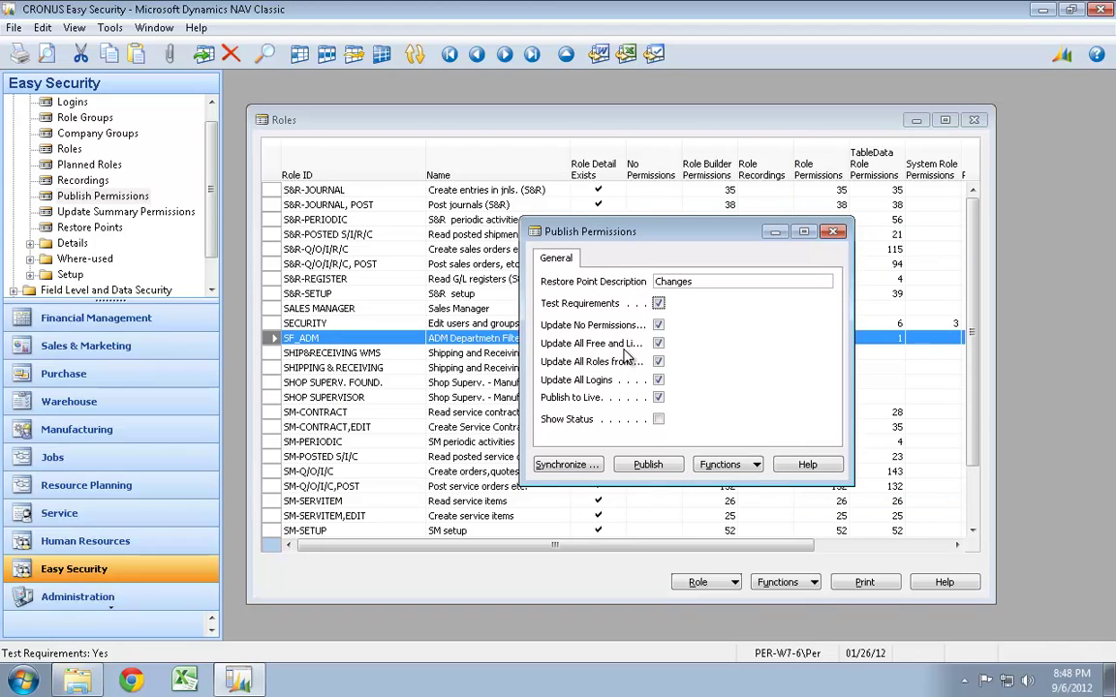
key("Escape")
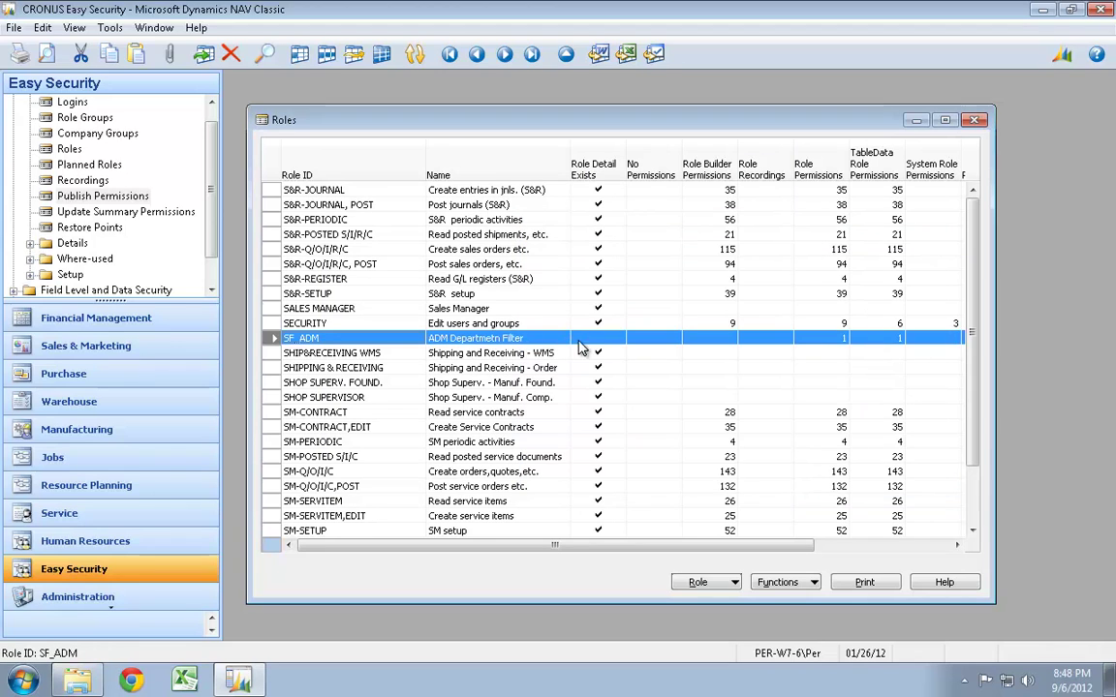
- In the Easy Security logins, add the role SF_ADM with a blank company group to the current database login's access controls
left_click(82, 103)
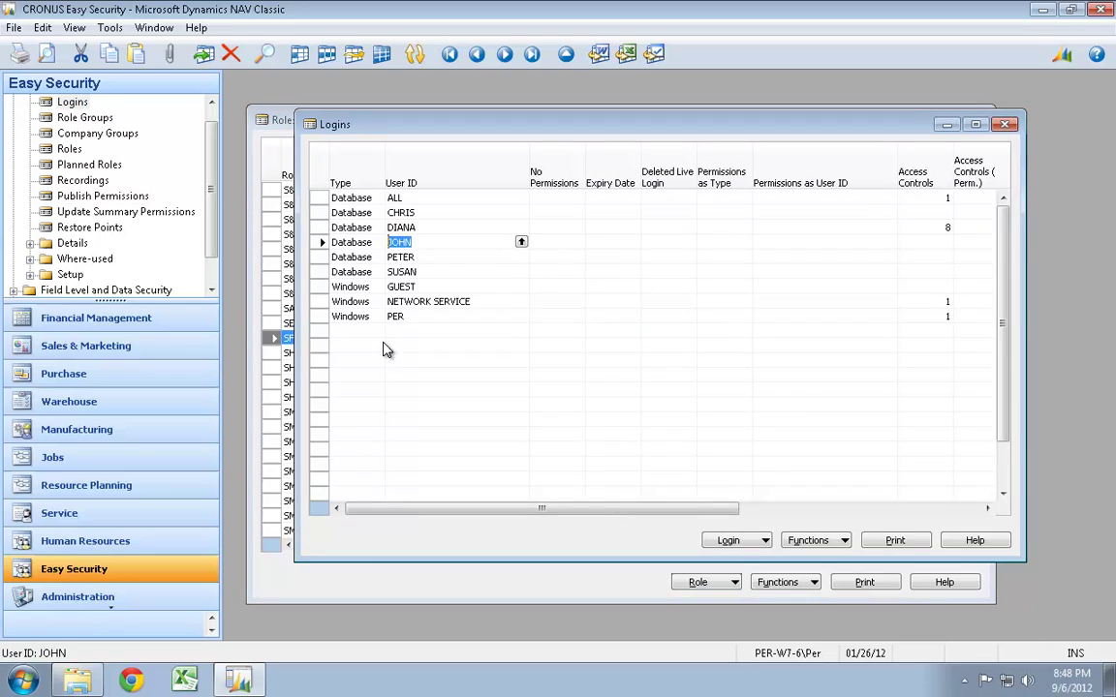
left_click(758, 542)
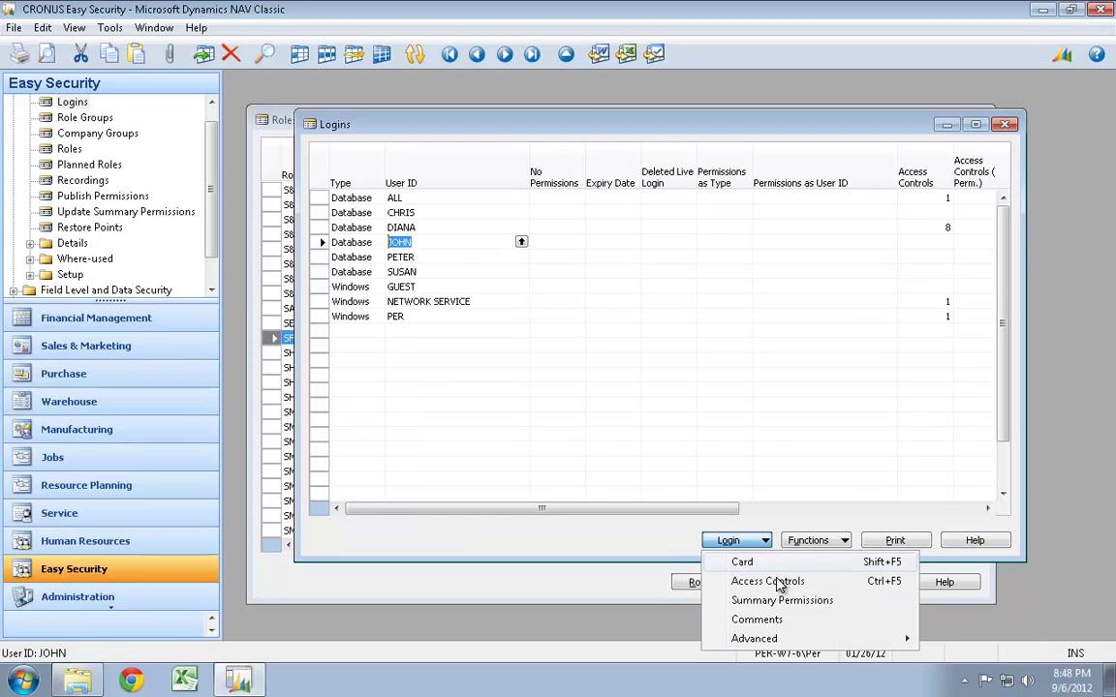
left_click(775, 585)
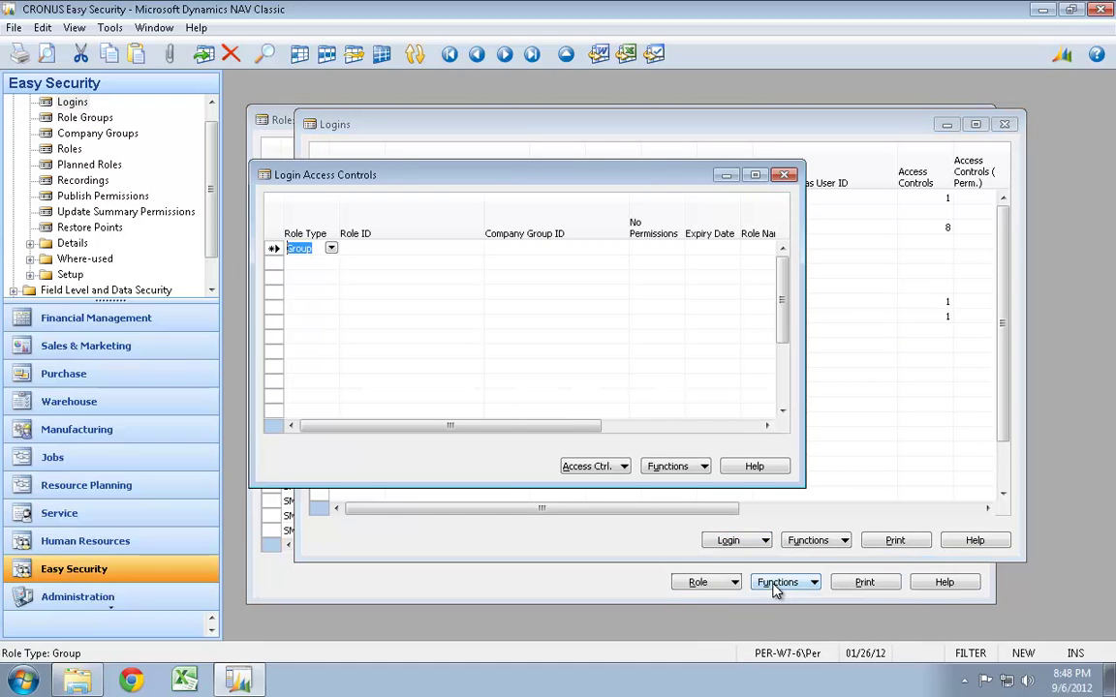
type("r")
key("Tab")
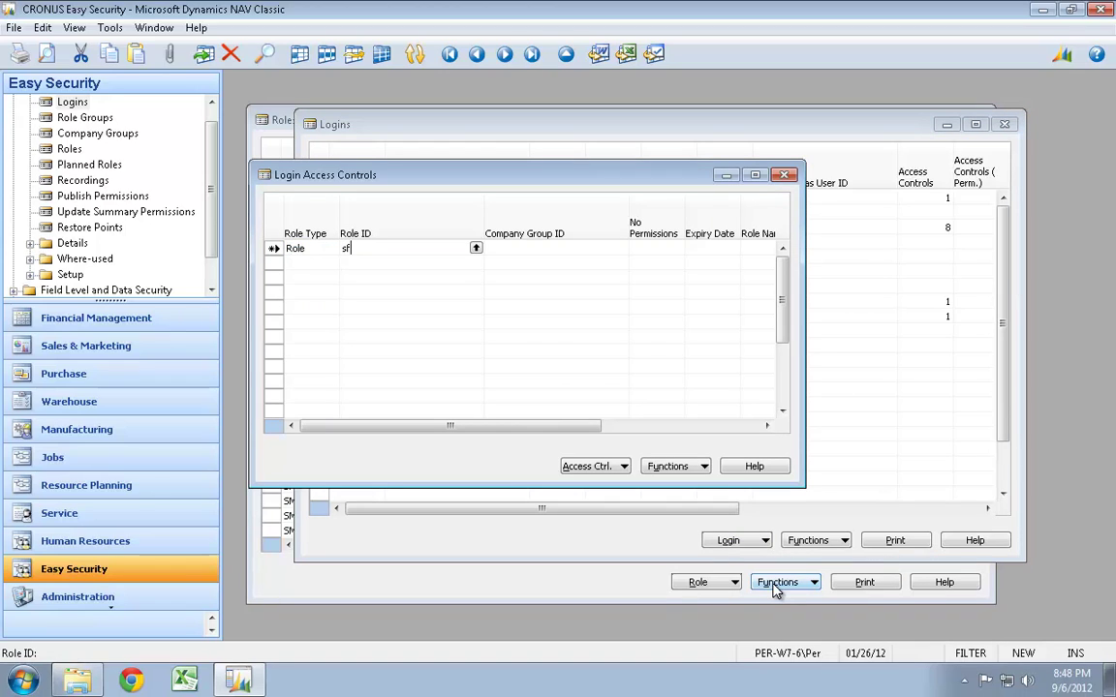
key("Tab")
key("Left")
key("Return")
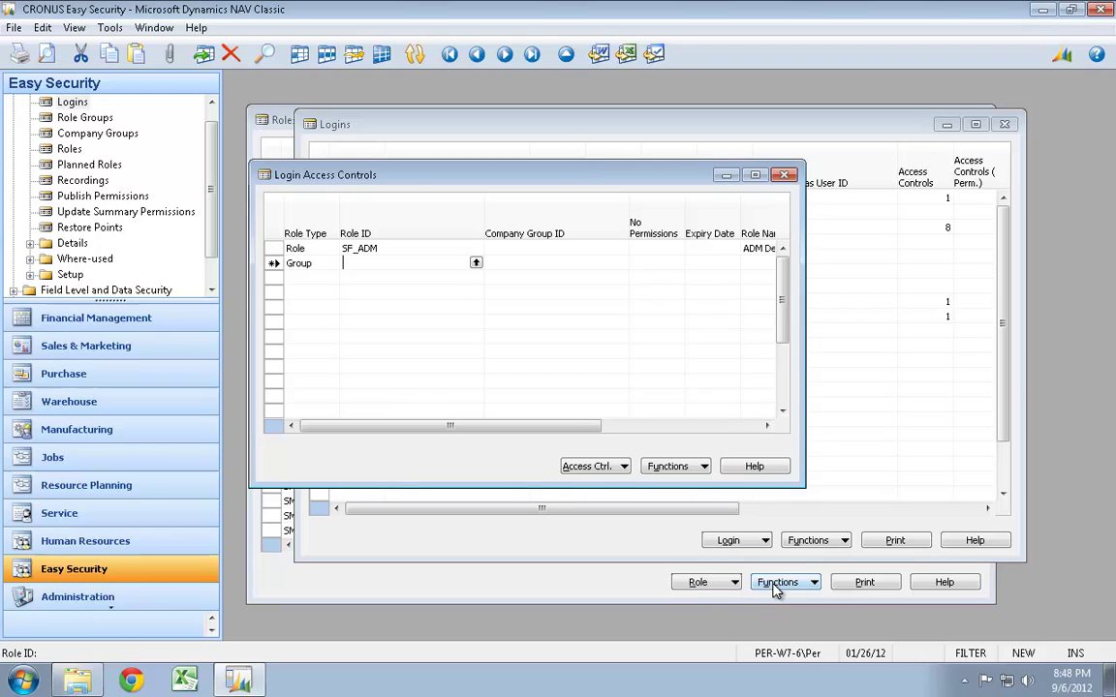
- Add the role ES_SD_POSTINV with a blank company group to the same login's access controls and close them
type("r")
key("Tab")
key("Return")
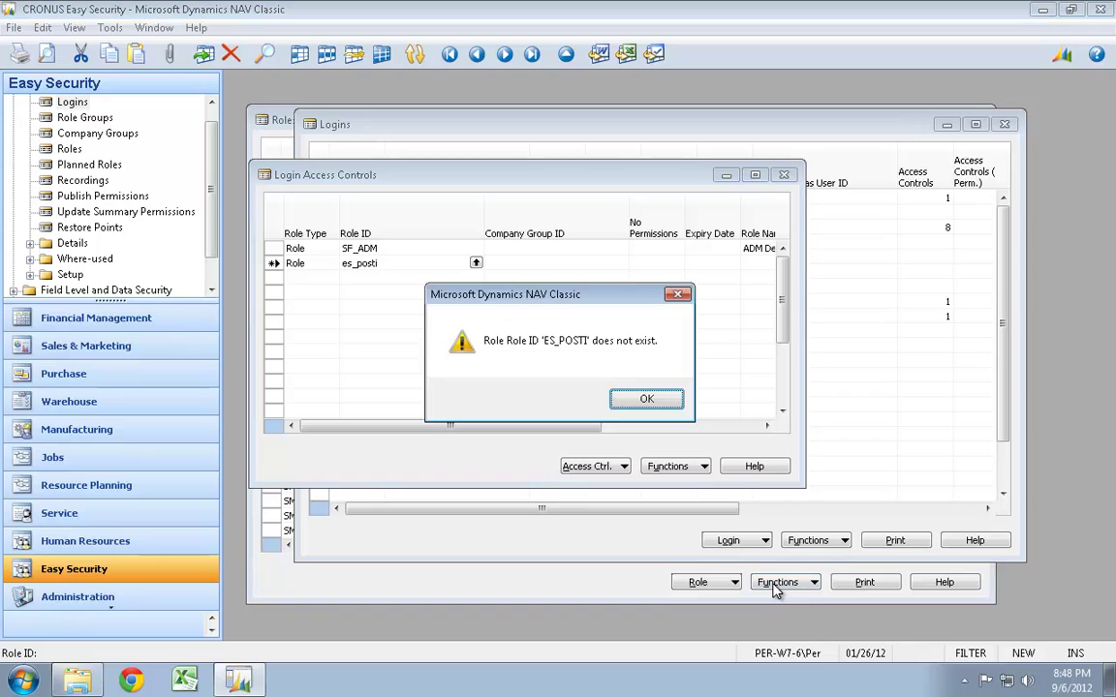
key("Return")
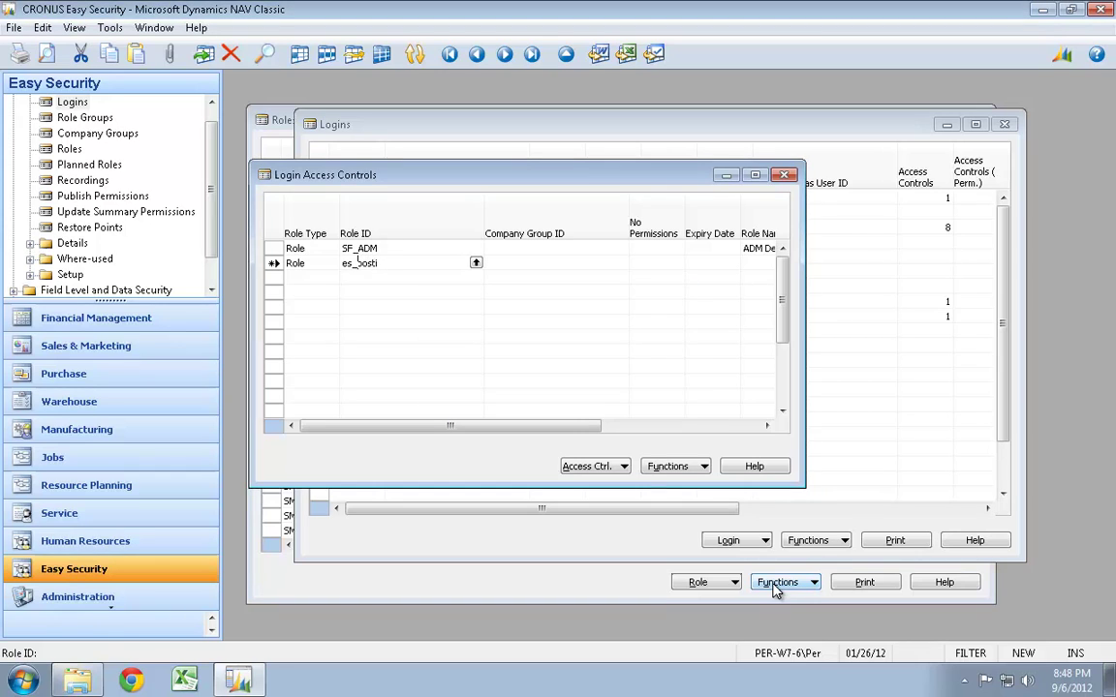
type("so_")
key("Return")
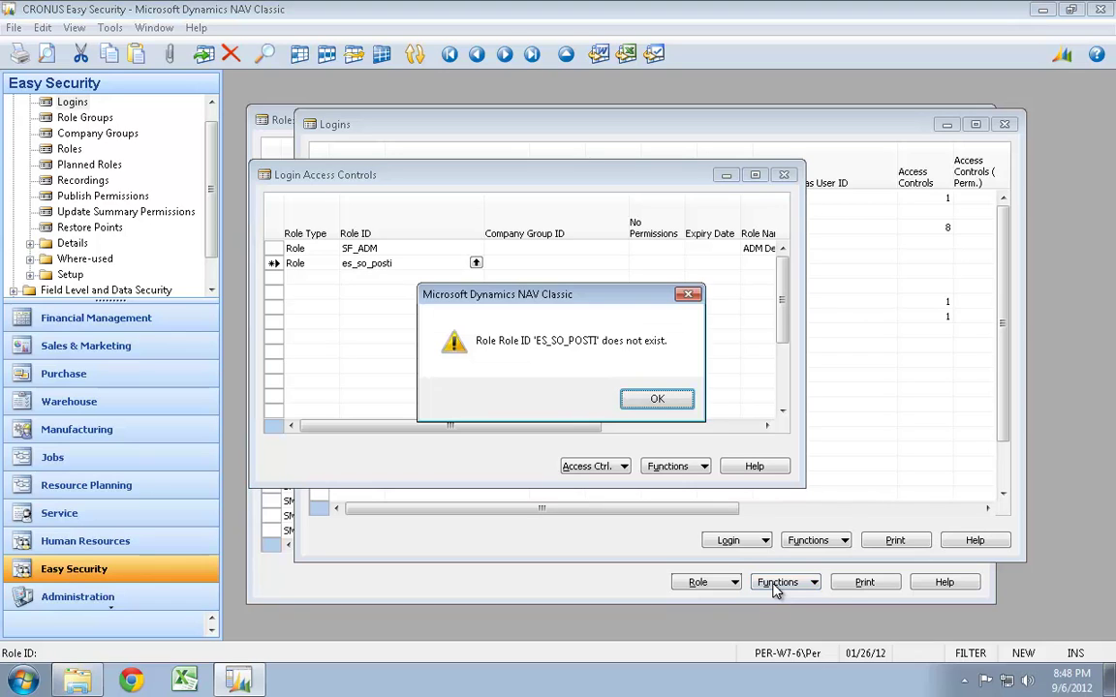
key("Return")
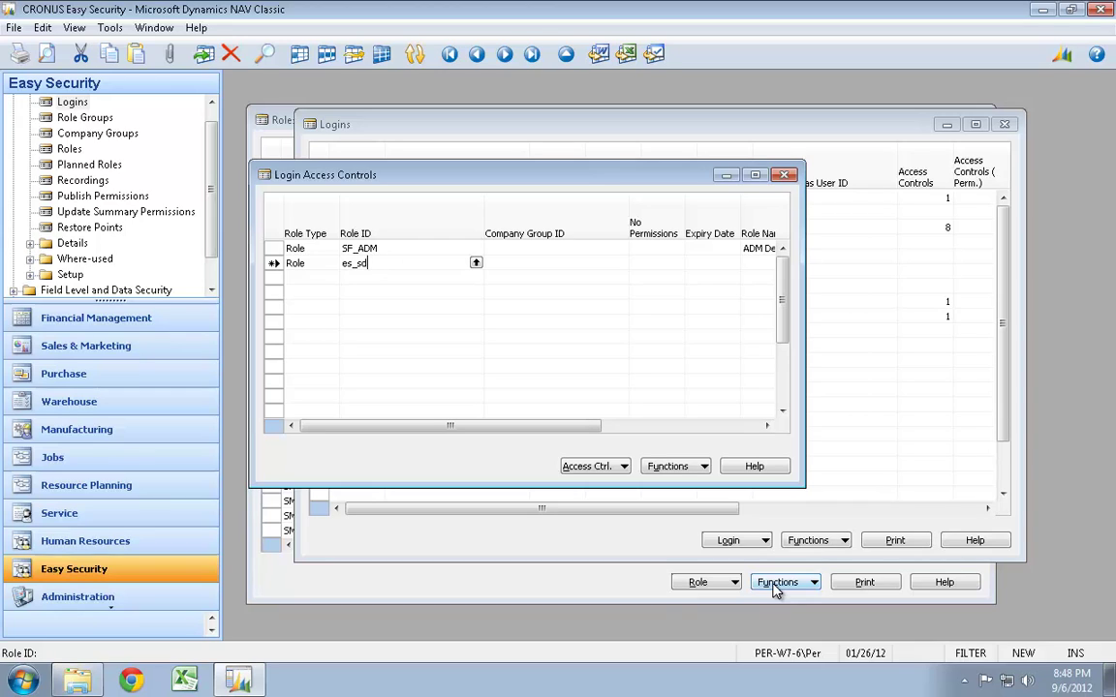
type("_")
type("postinv")
key("Return")
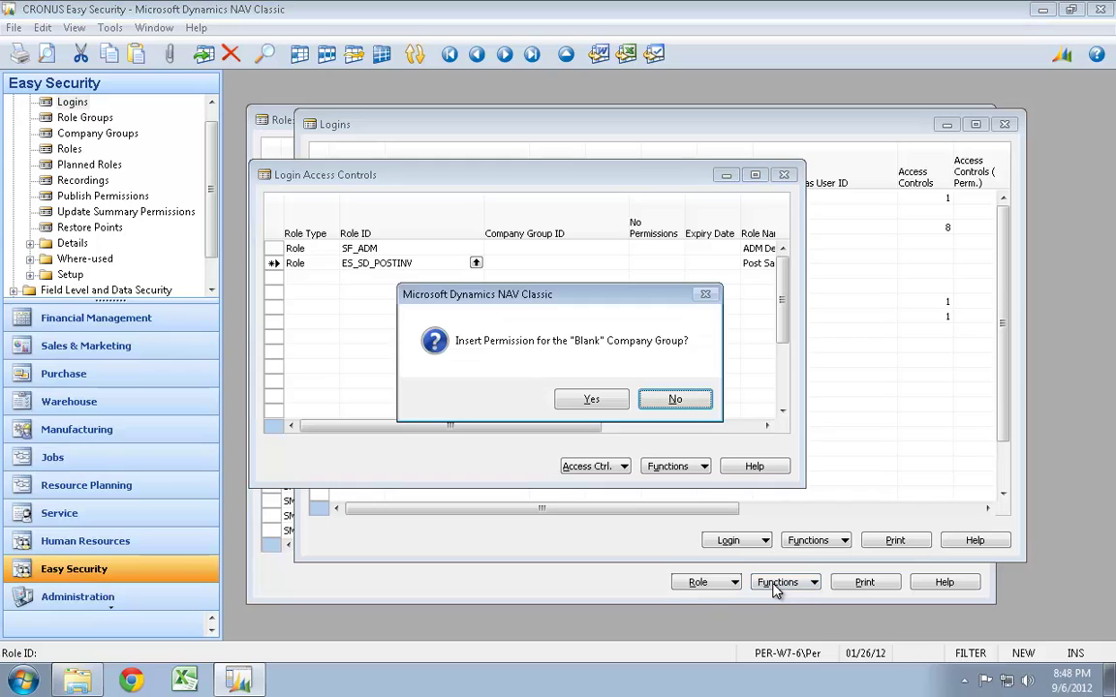
key("Left")
key("Return")
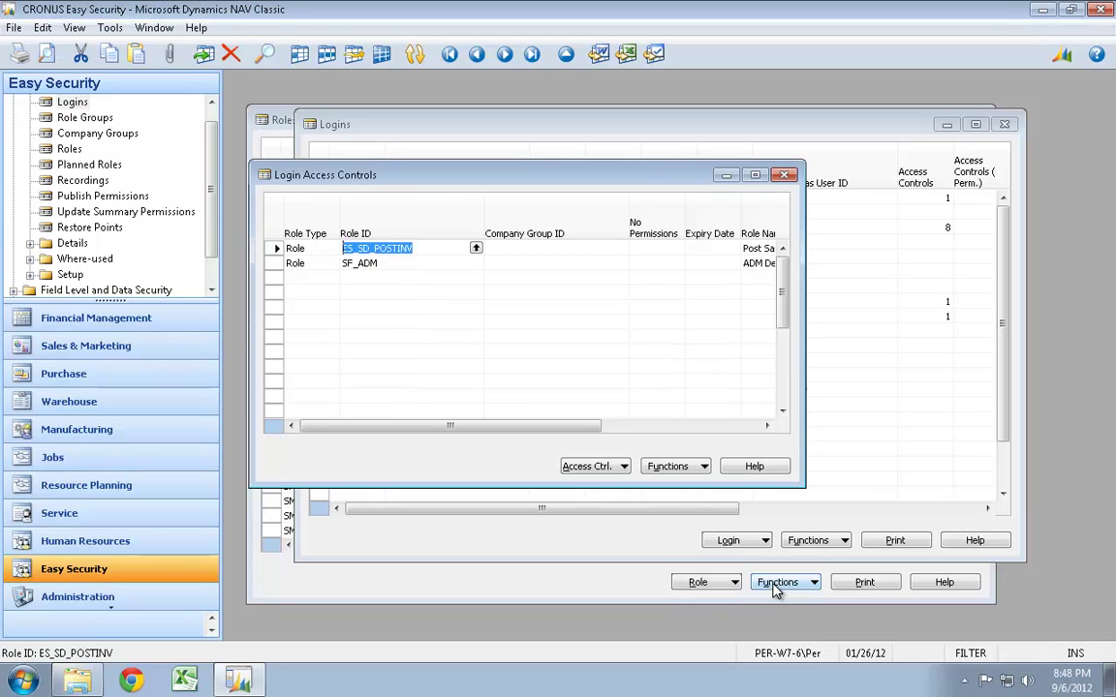
key("Escape")
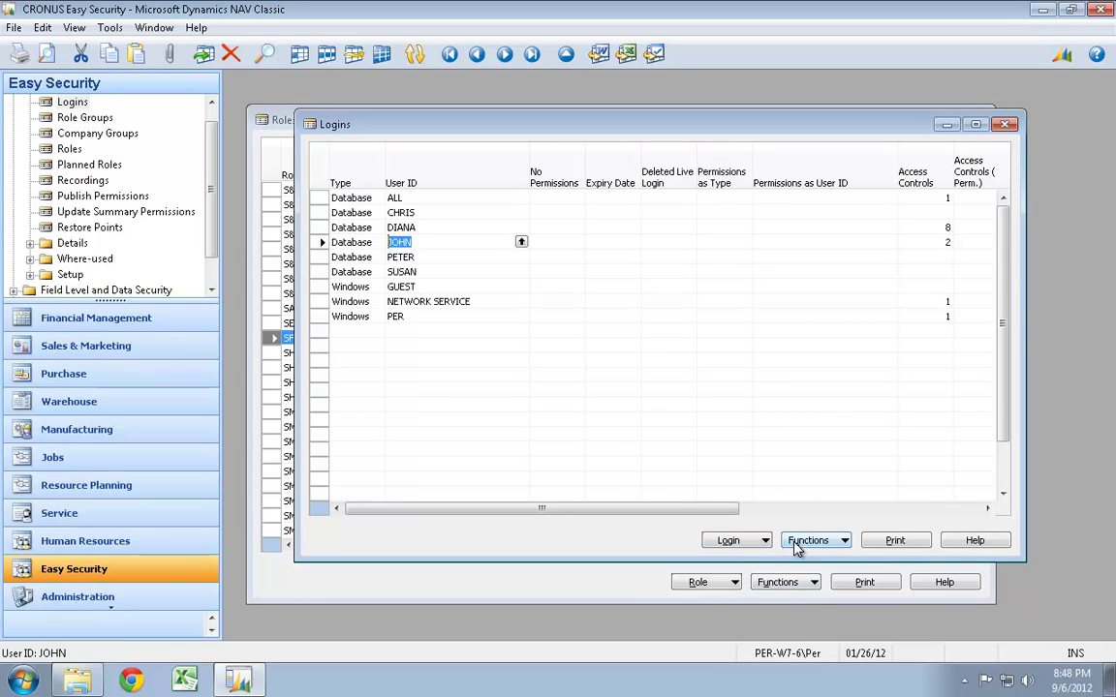
- Update the summary permissions for the login that received the two roles
left_click(806, 540)
left_click(840, 583)
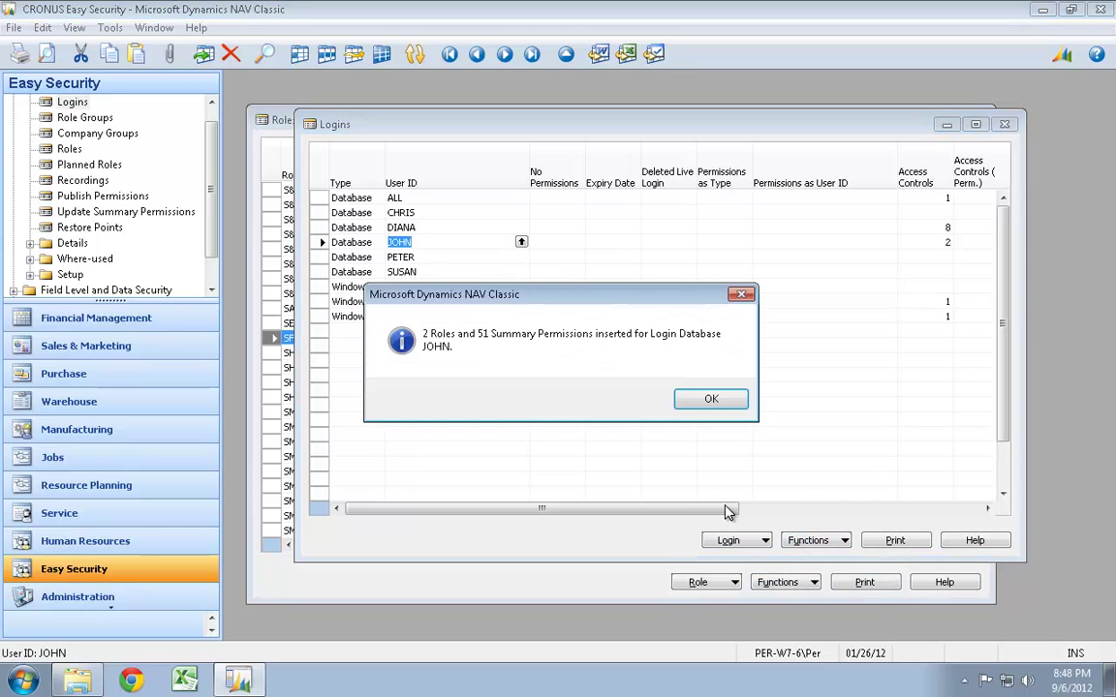
left_click(711, 405)
- Check the security filter on the G/L Entry line in the login's Summary Permissions, widening its column, and close the permissions and logins
left_click(737, 540)
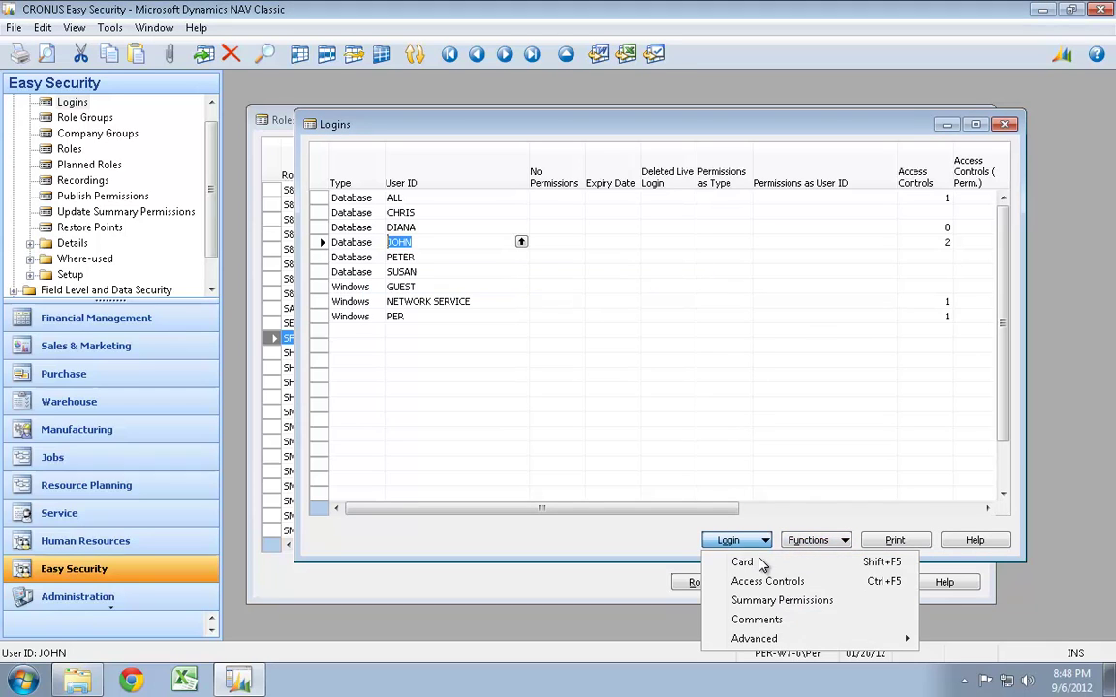
left_click(770, 600)
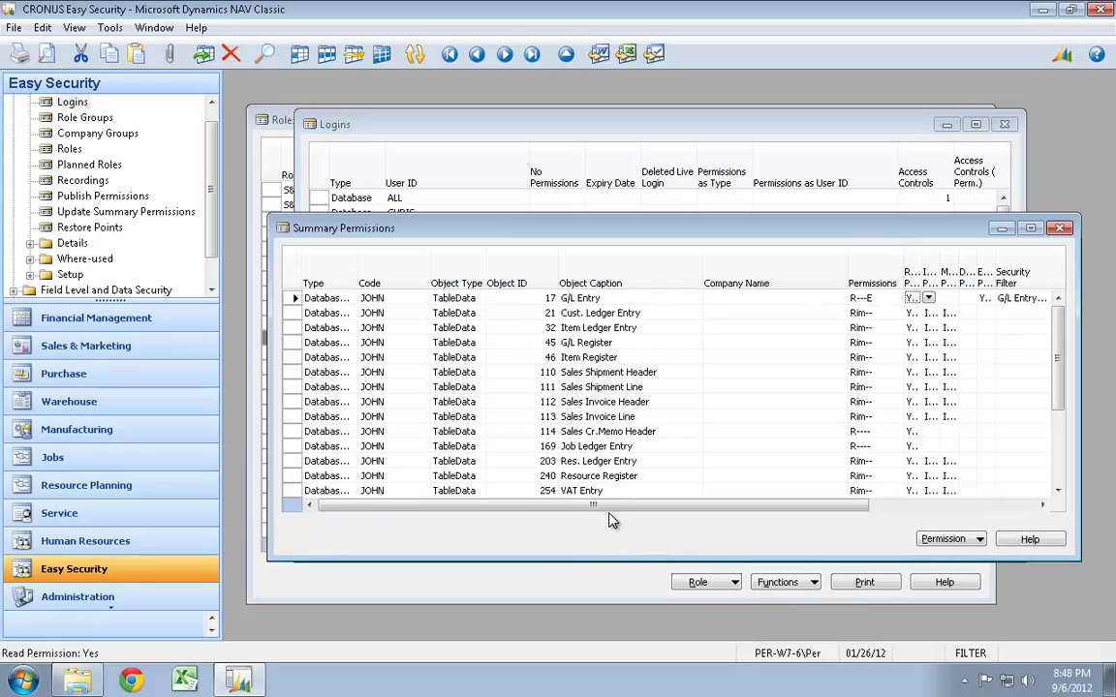
left_click_drag(620, 509, 713, 518)
left_click_drag(846, 283, 893, 295)
left_click(893, 297)
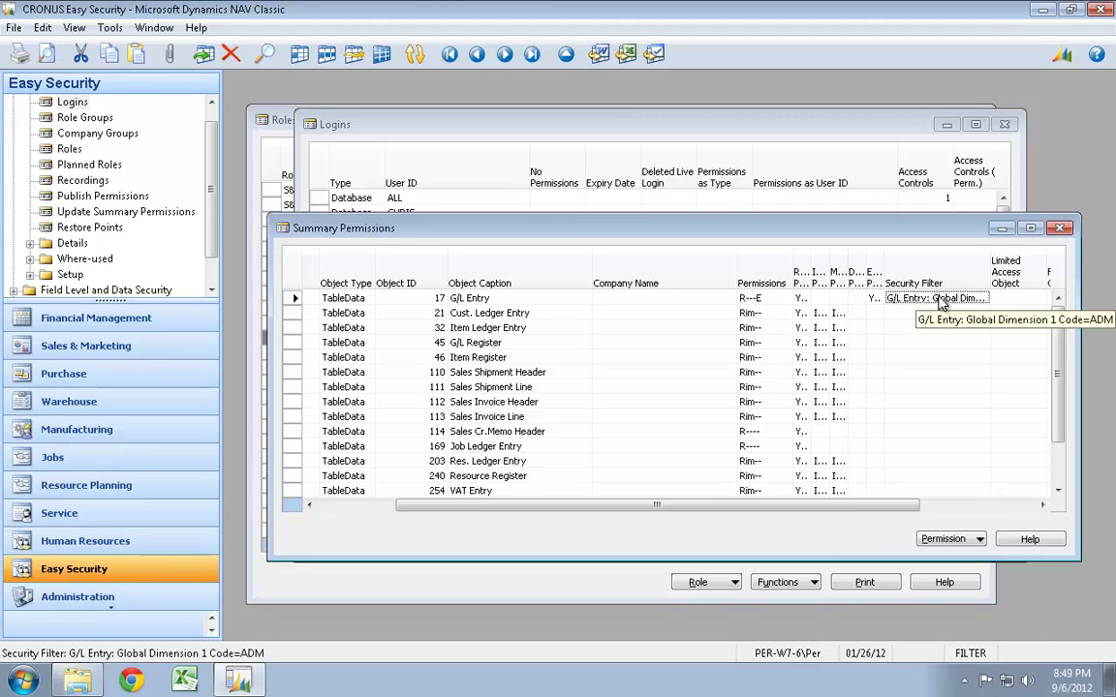
key("Escape")
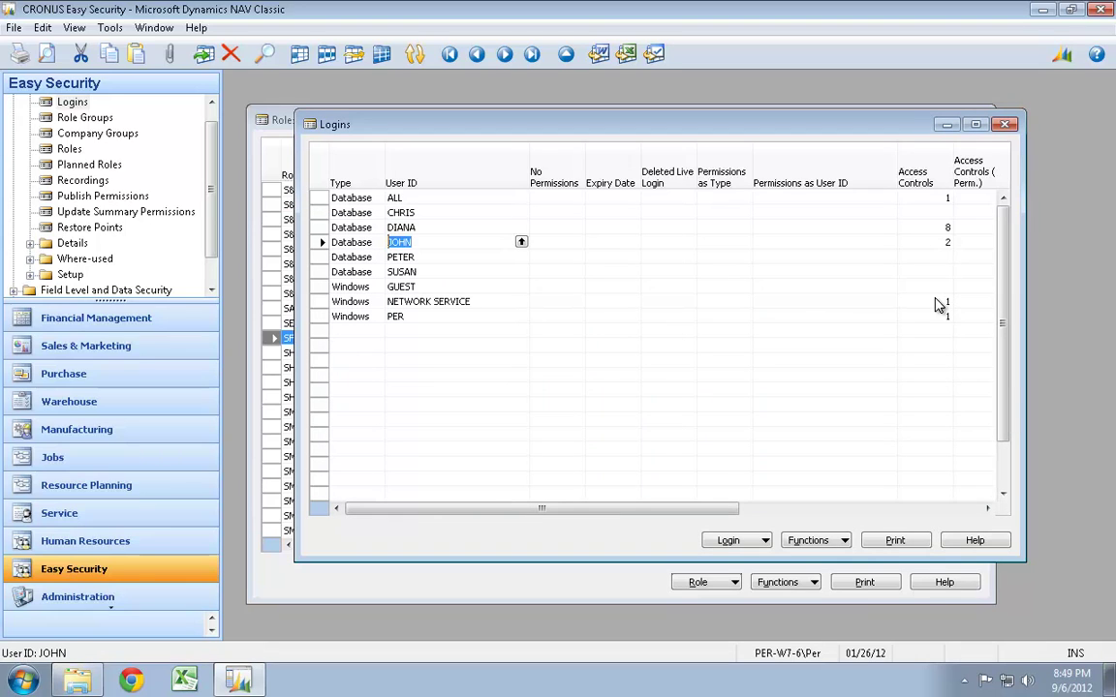
key("Escape")
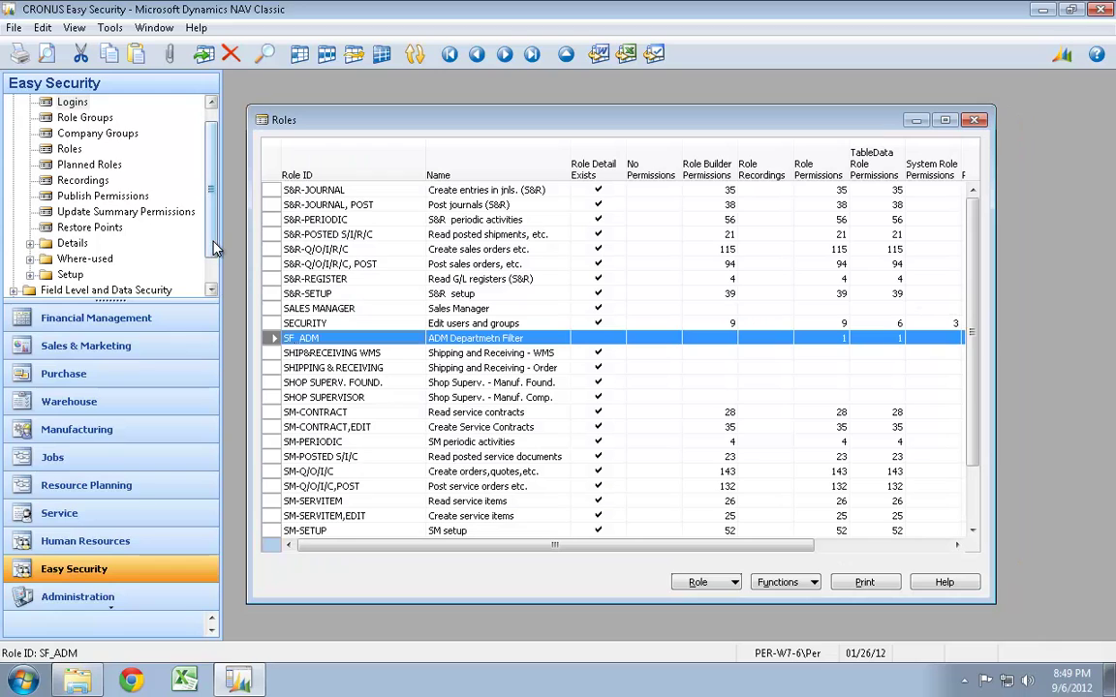
- Open the Security Setup and show the About Easy Security version information
double_click(70, 274)
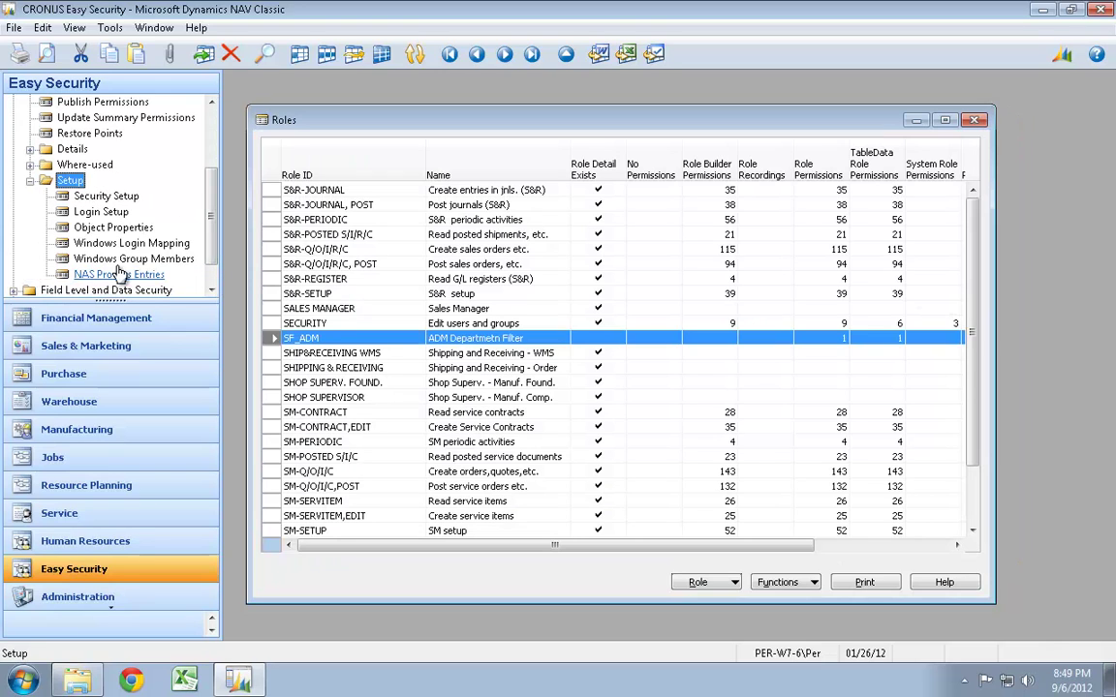
double_click(109, 196)
left_click(832, 496)
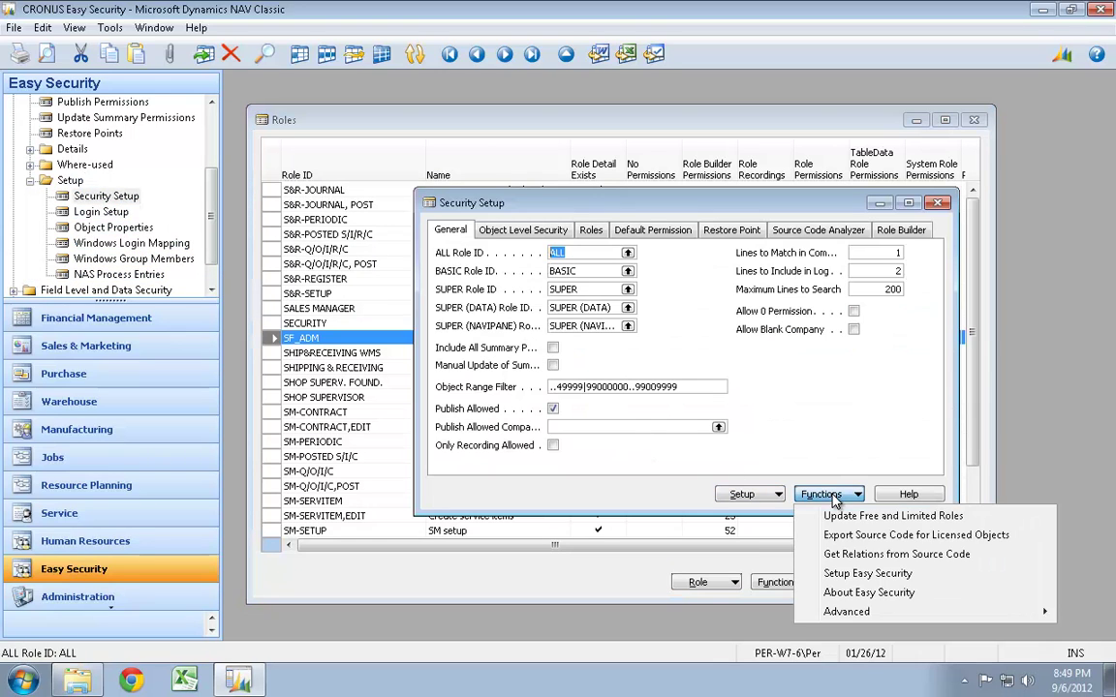
left_click(874, 574)
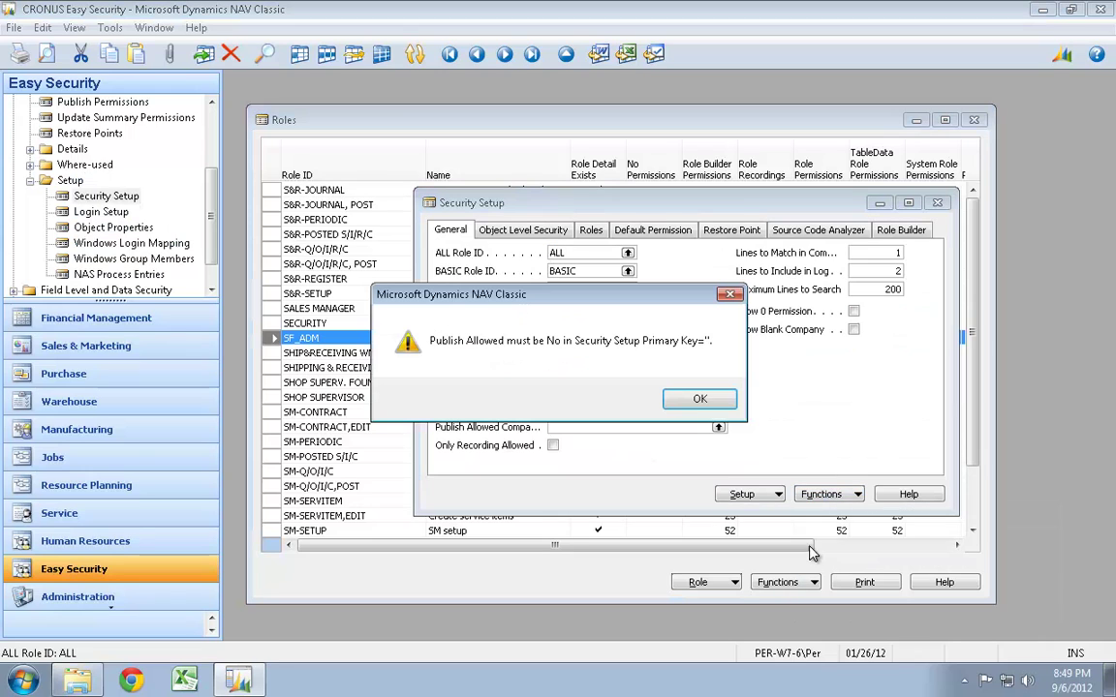
left_click(710, 398)
left_click(821, 494)
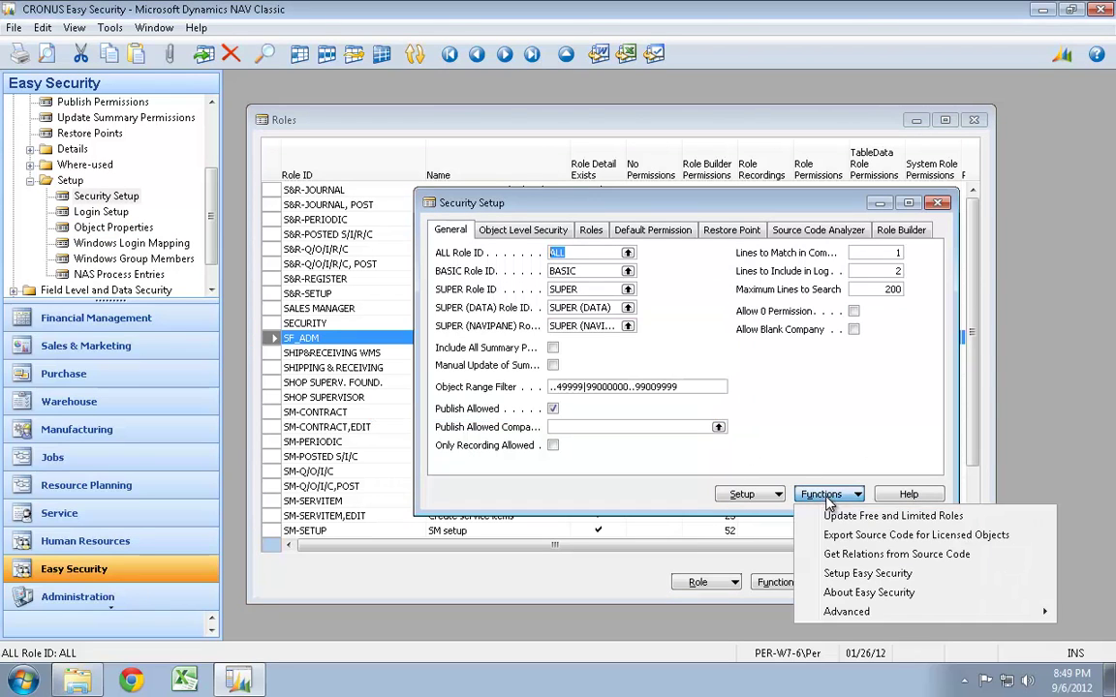
left_click(843, 590)
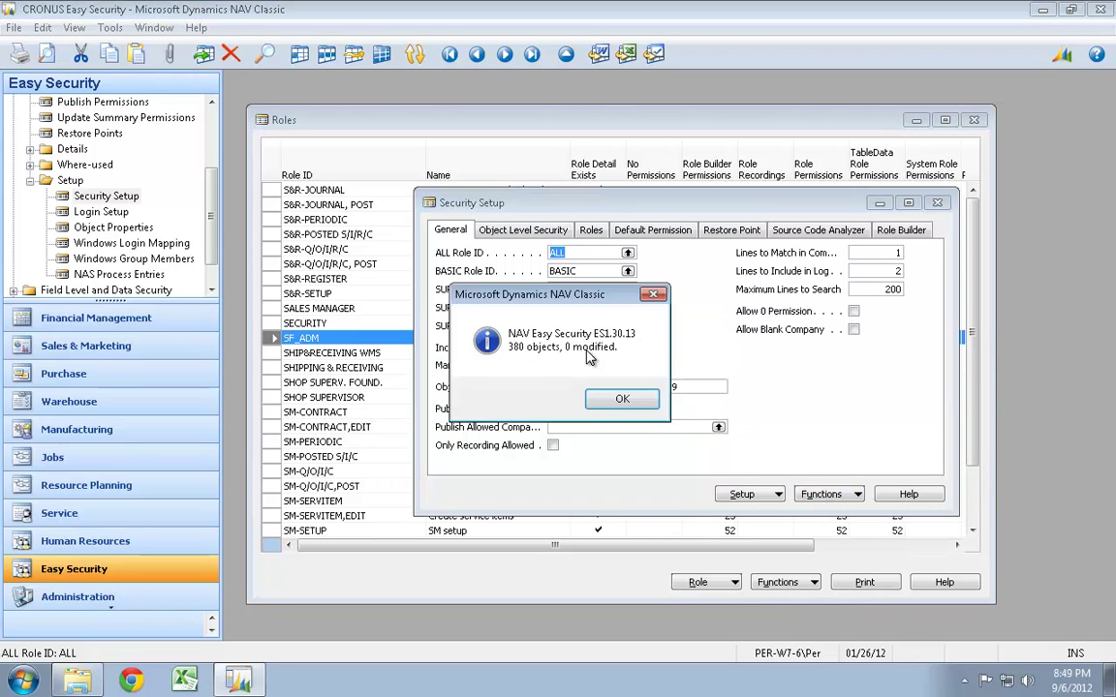